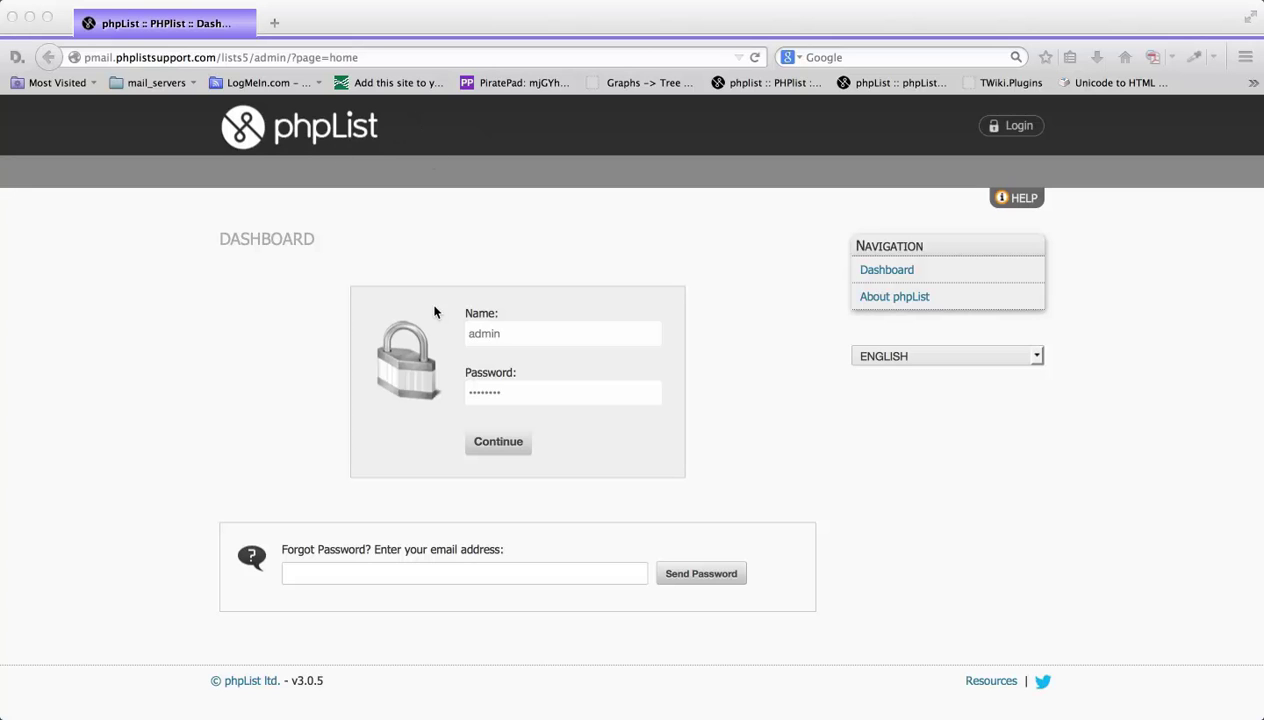
Log in with the prefilled admin credentials and open the Configuration steps overview
left_click(500, 447)
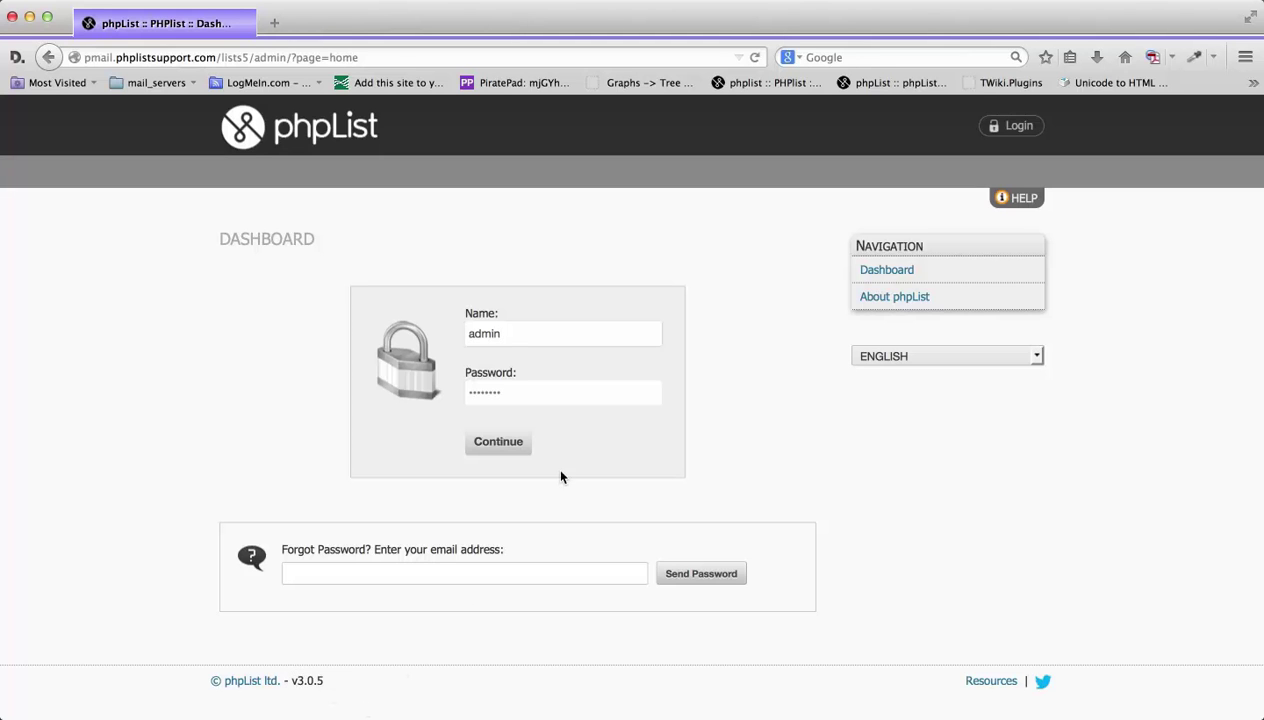
left_click(519, 446)
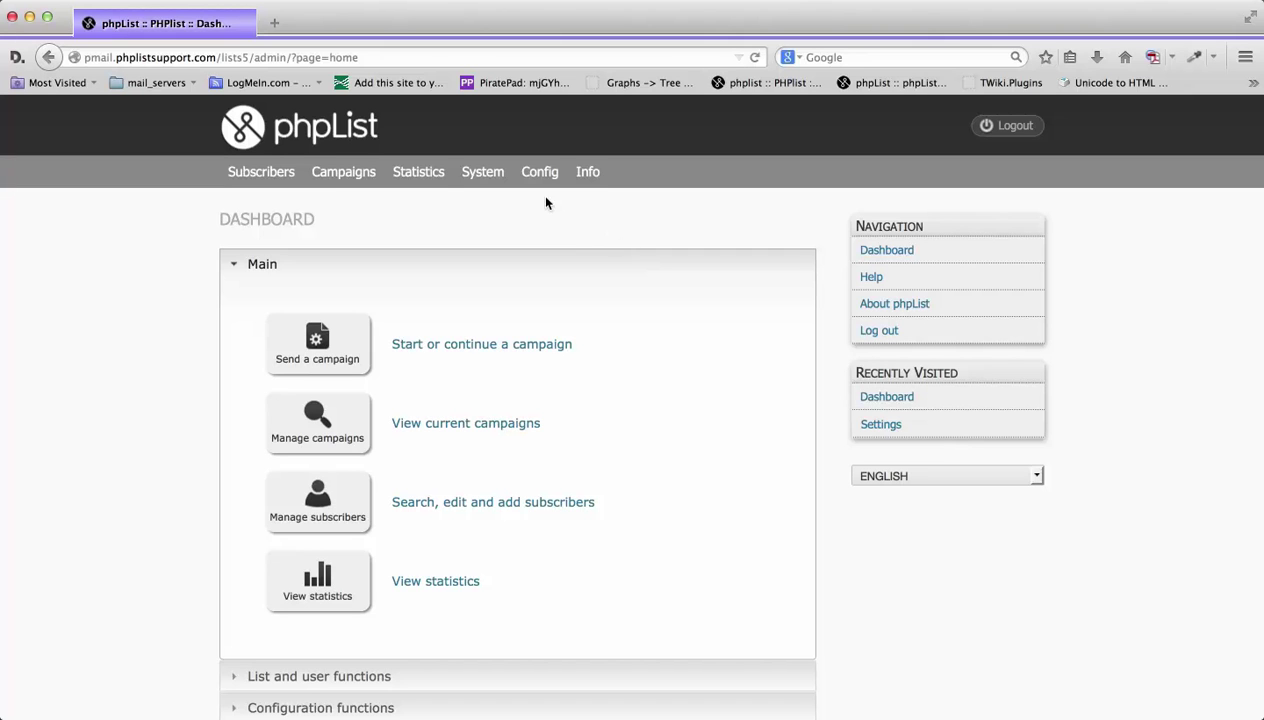
mouse_move(541, 180)
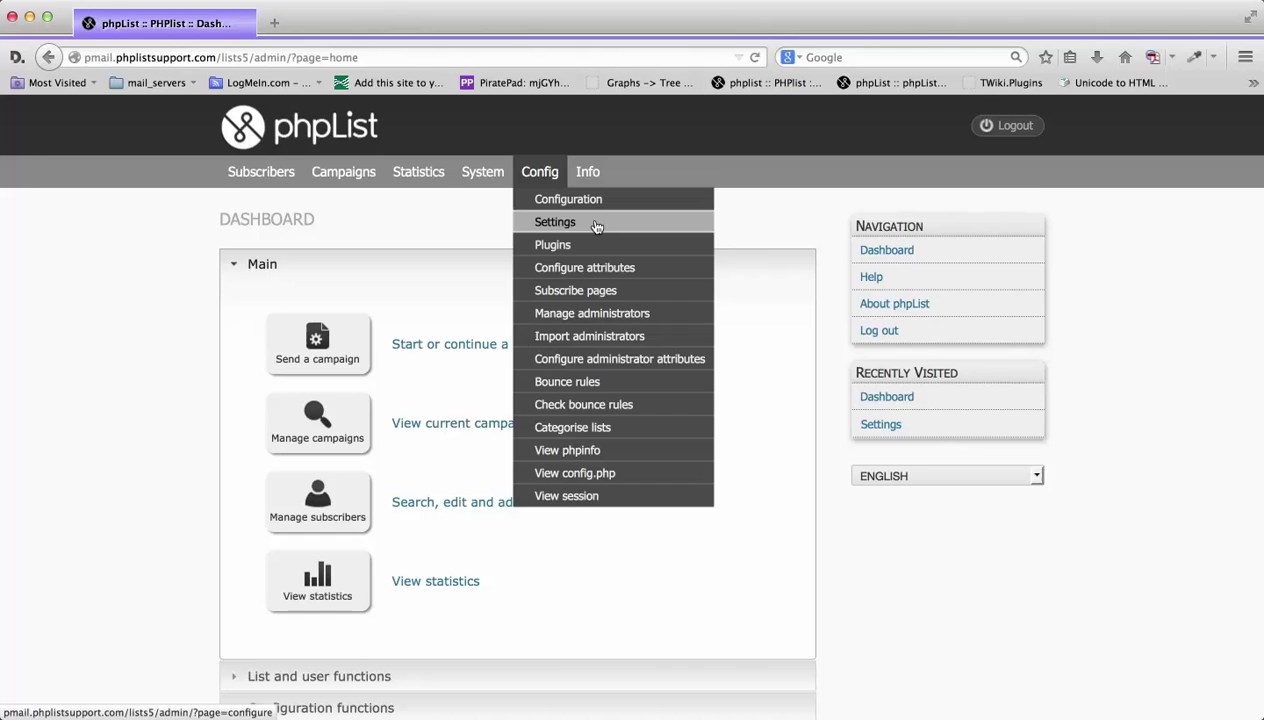
left_click(596, 226)
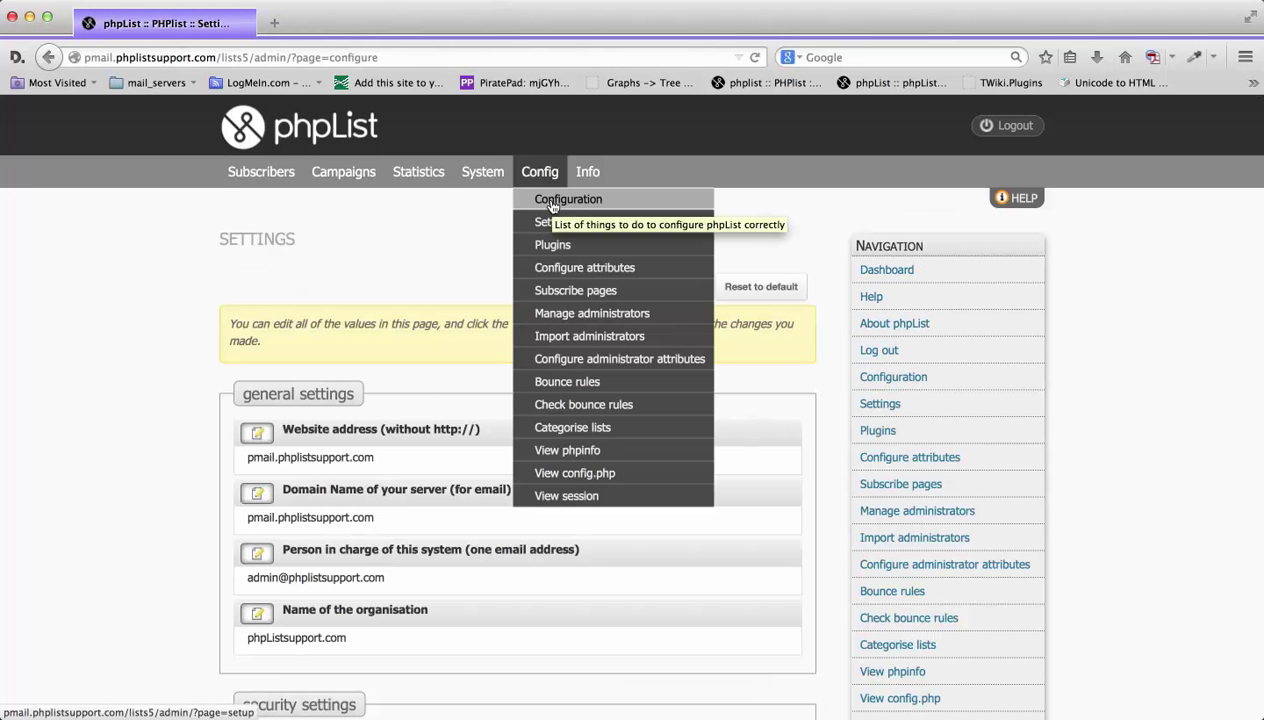
left_click(551, 205)
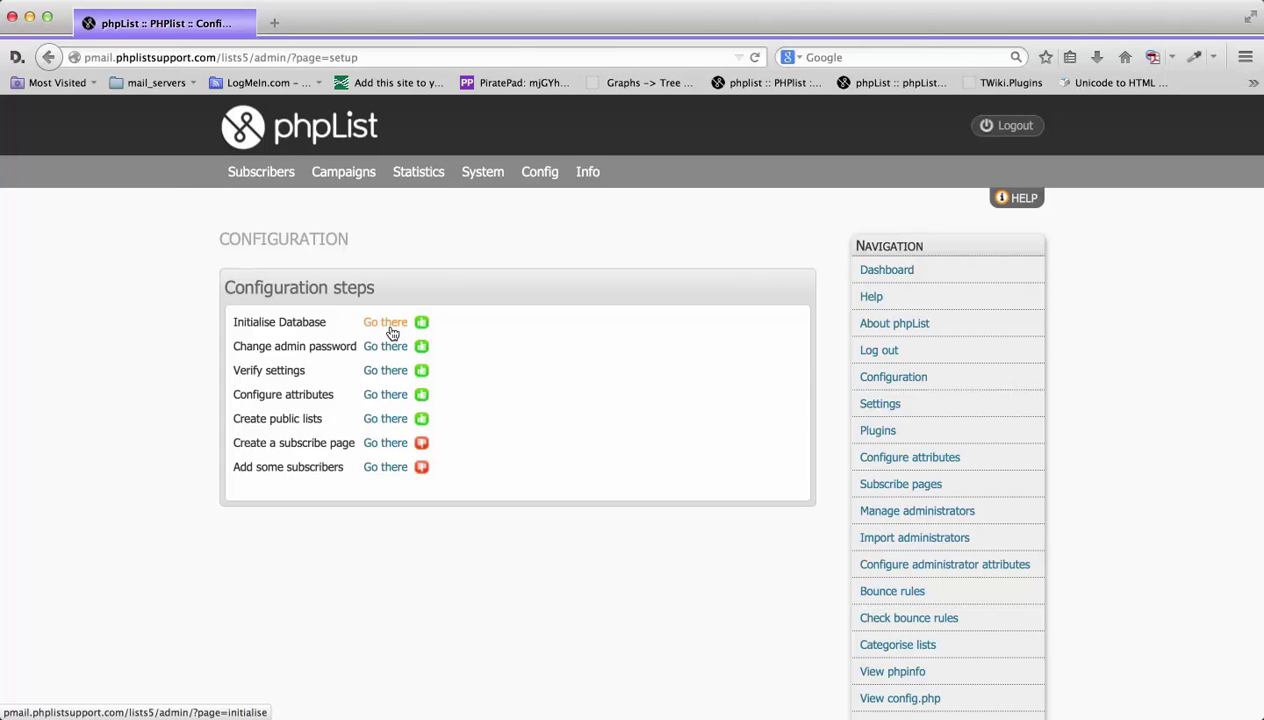
Open the Initialise Database configuration step, look through its table creation output and return to the configuration steps
left_click(392, 332)
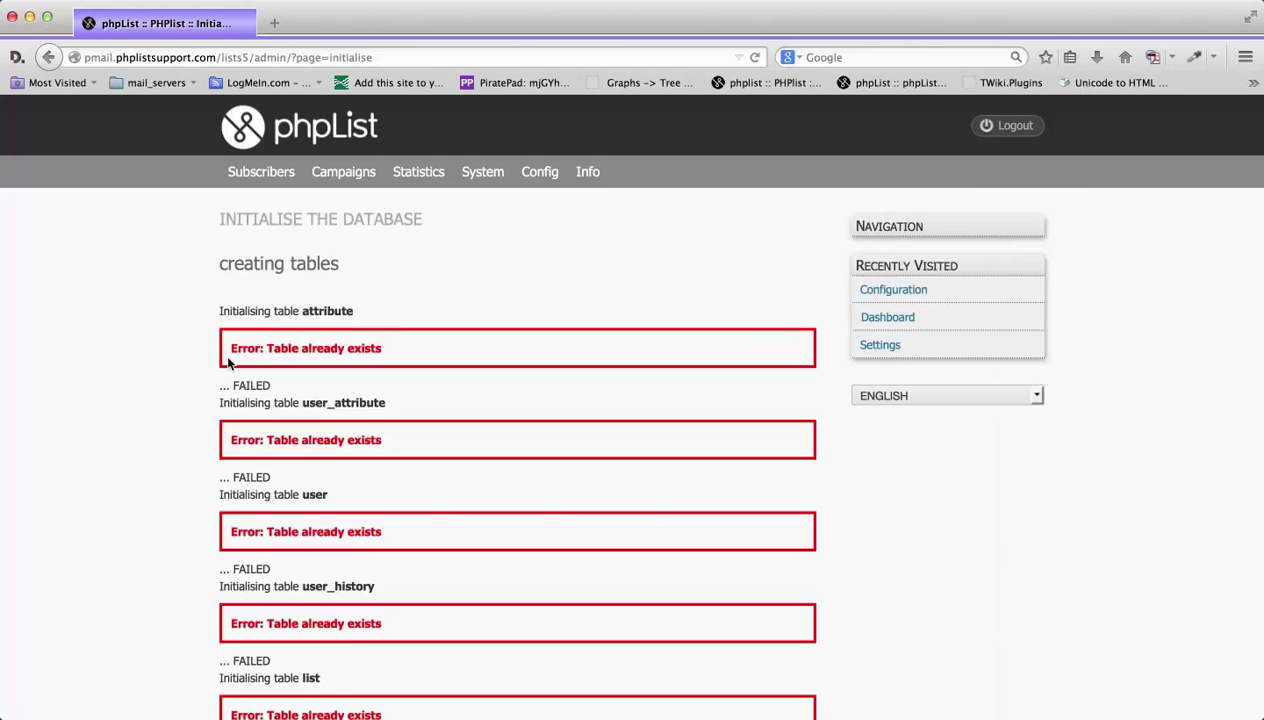
scroll(194, 380, "down", 15)
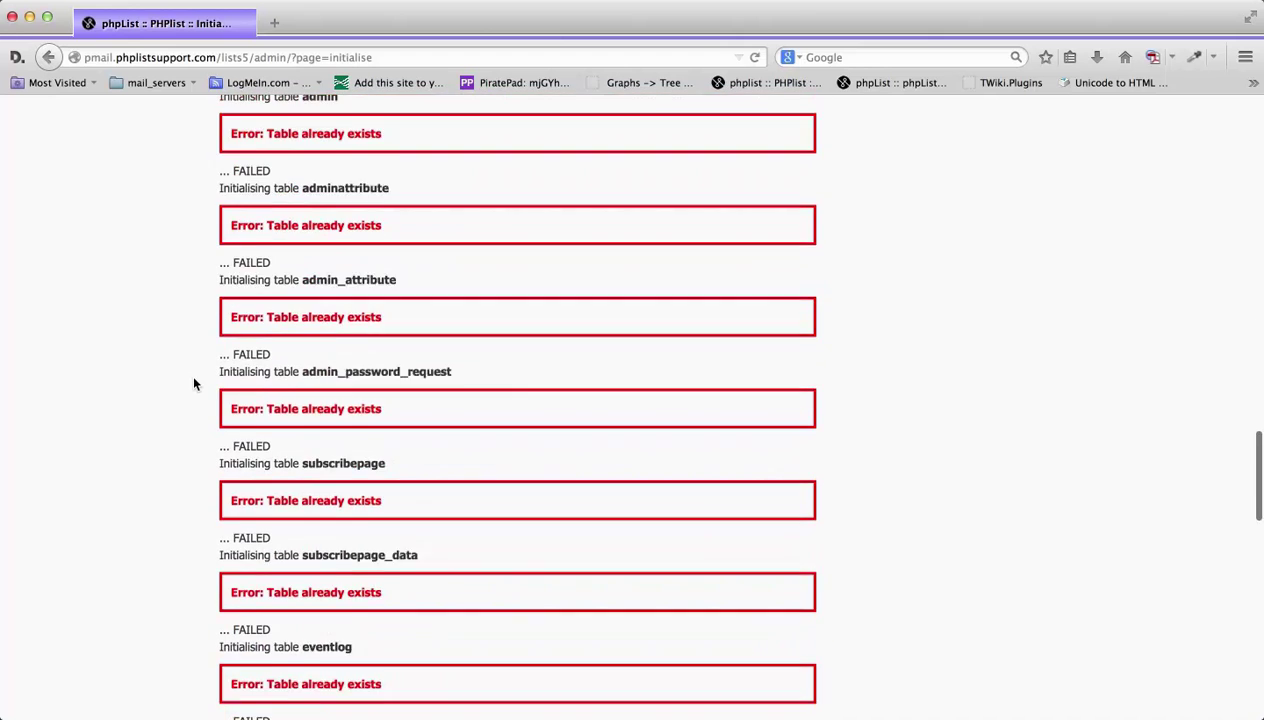
scroll(194, 383, "down", 5)
scroll(194, 383, "up", 20)
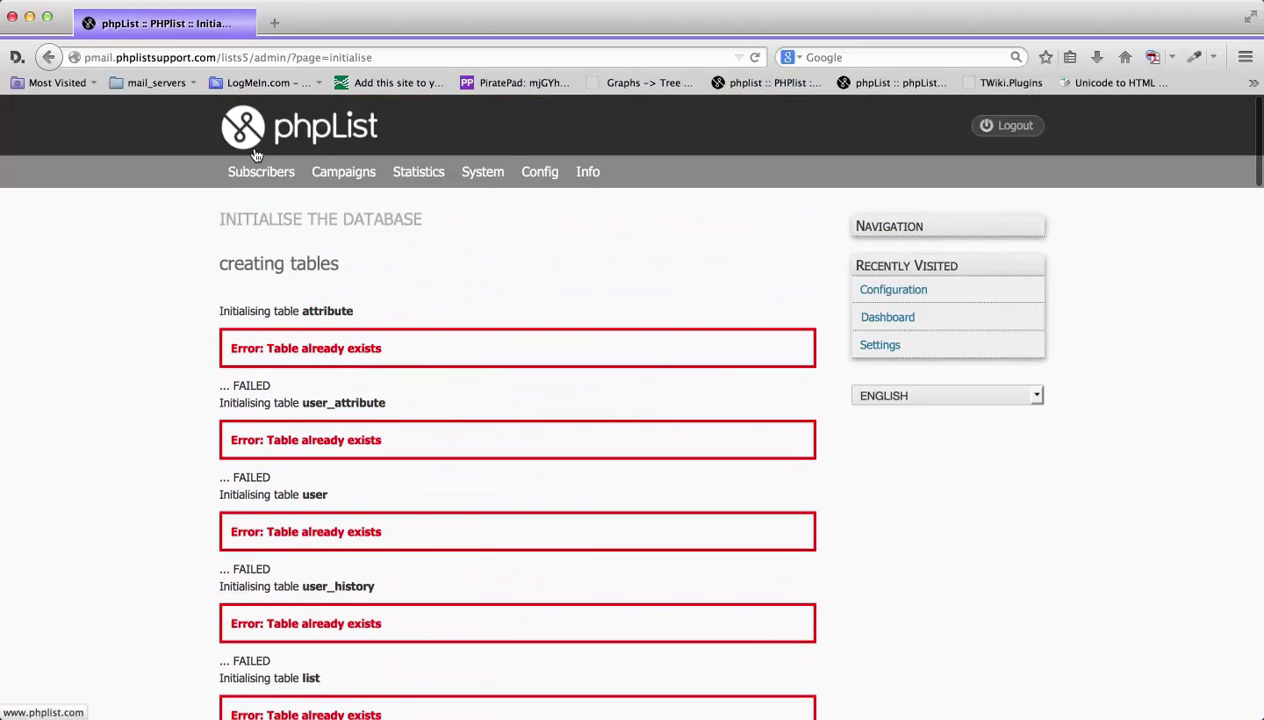
left_click(48, 57)
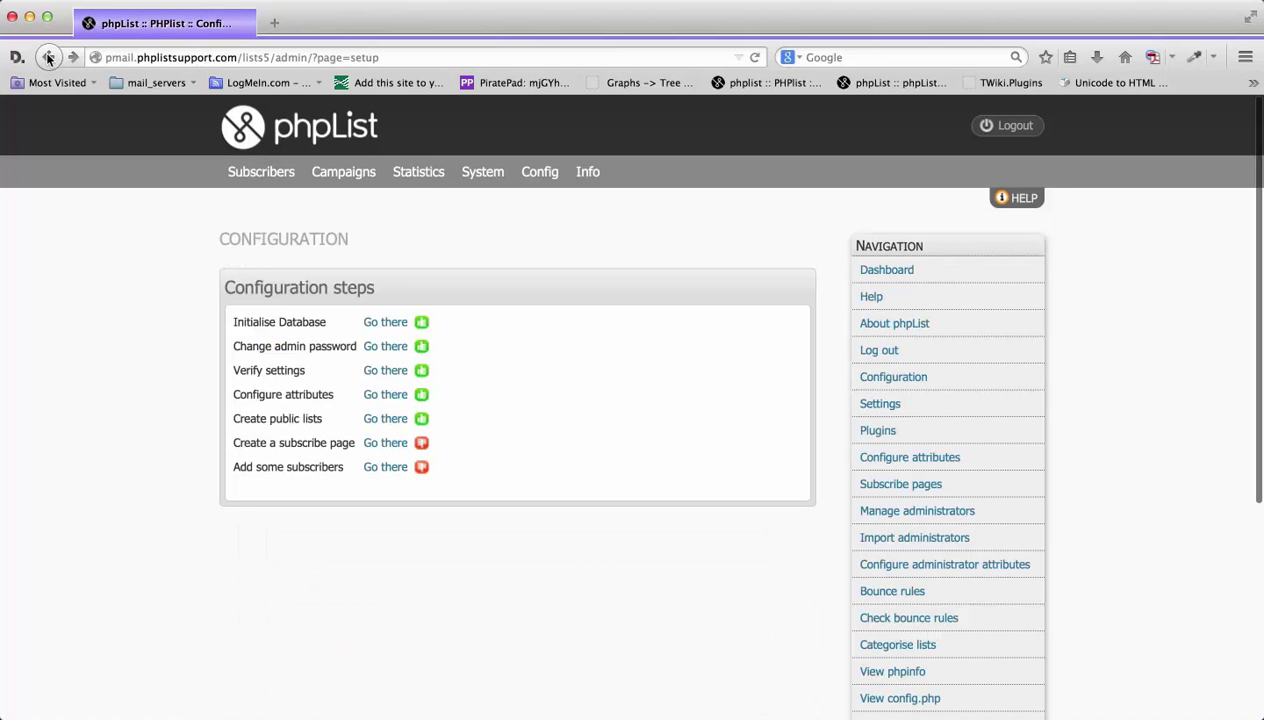
Open the Change admin password step and review the administrator's details, privileges and password update option
left_click(396, 348)
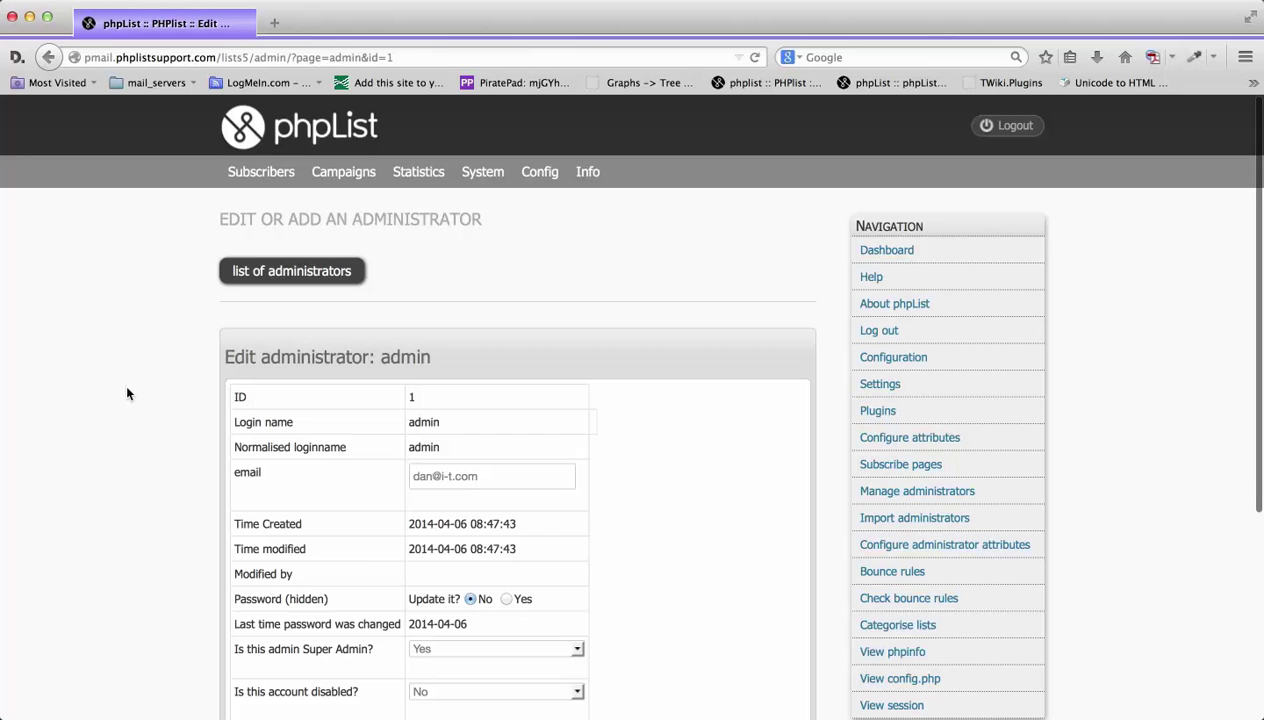
scroll(127, 393, "down", 5)
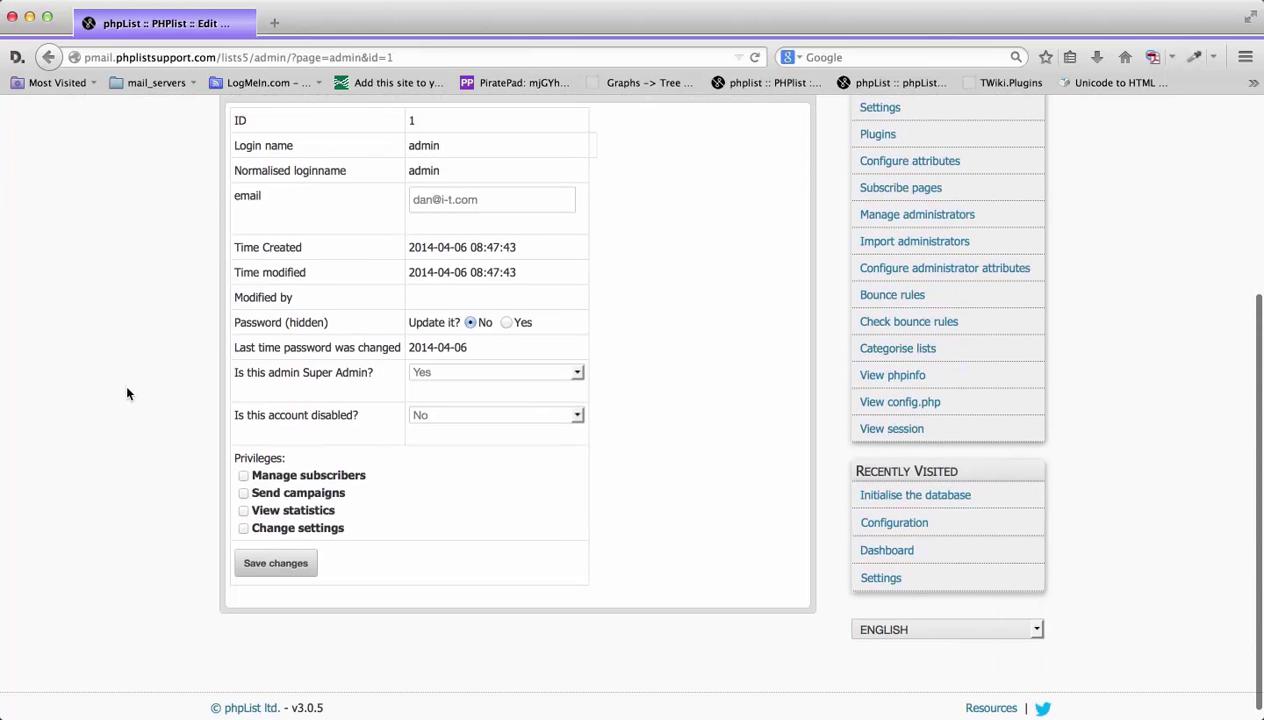
scroll(127, 393, "down", 1)
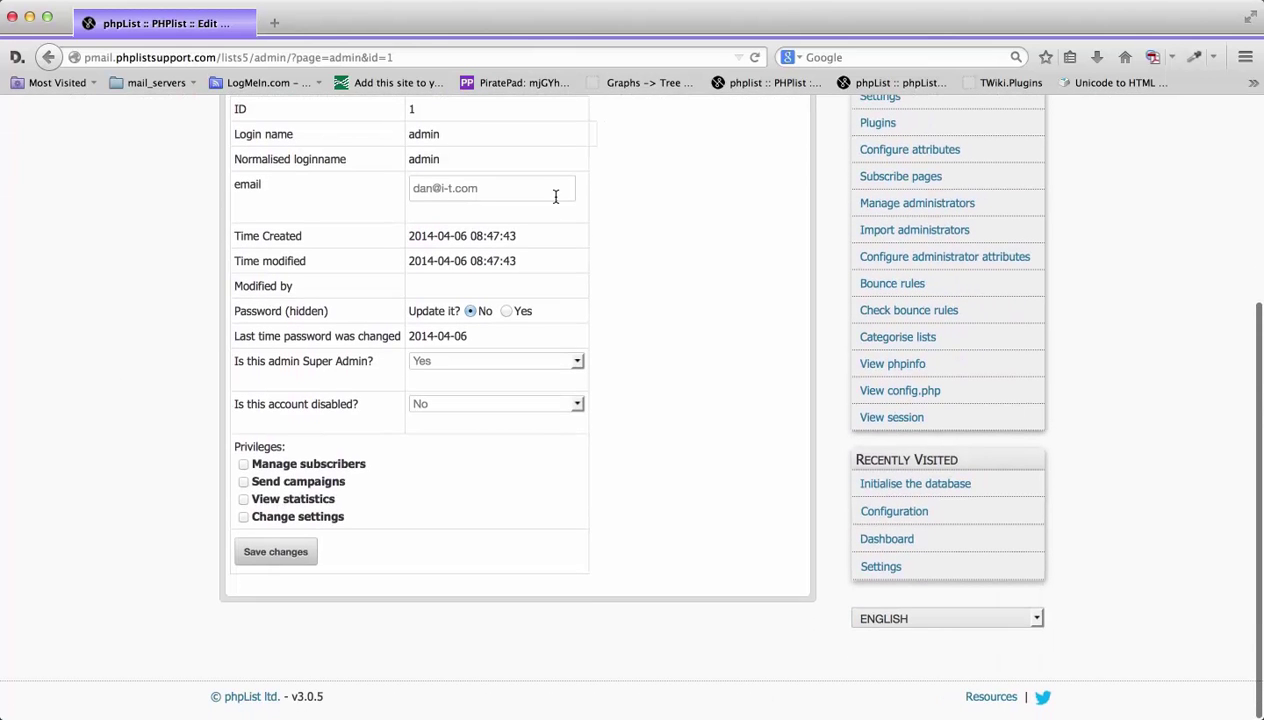
scroll(167, 311, "up", 1)
scroll(167, 311, "down", 1)
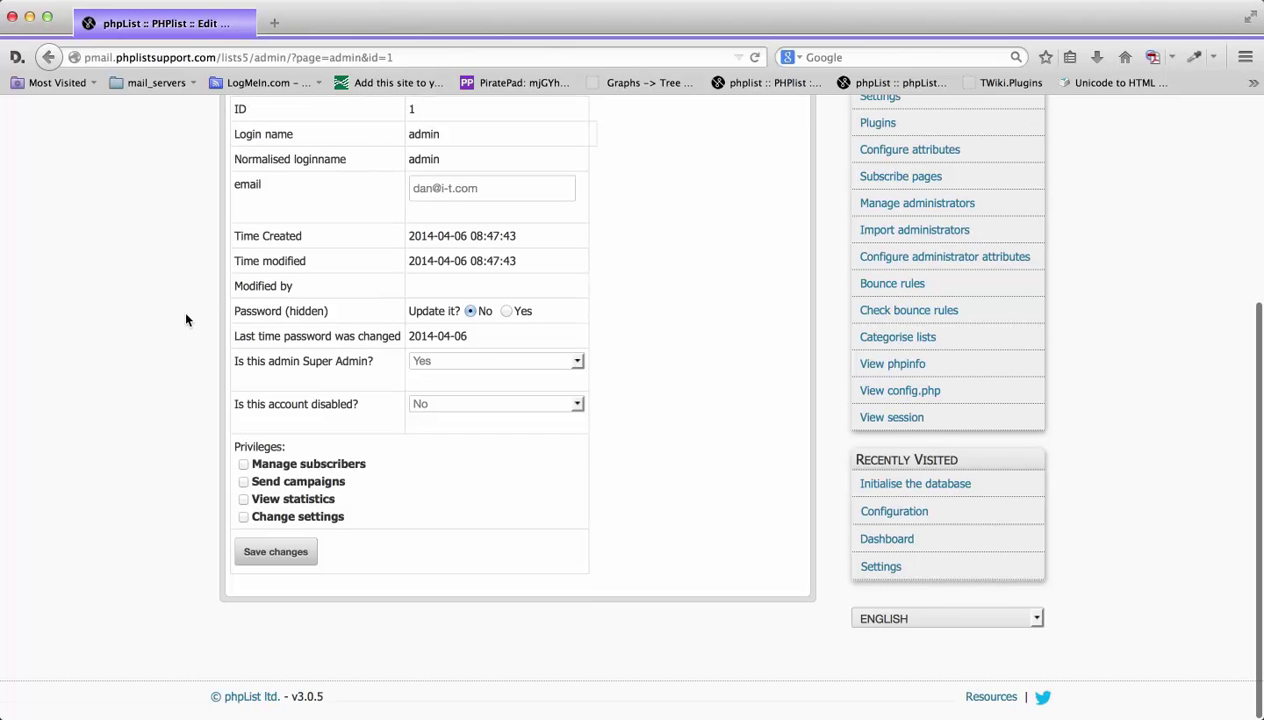
left_click(507, 312)
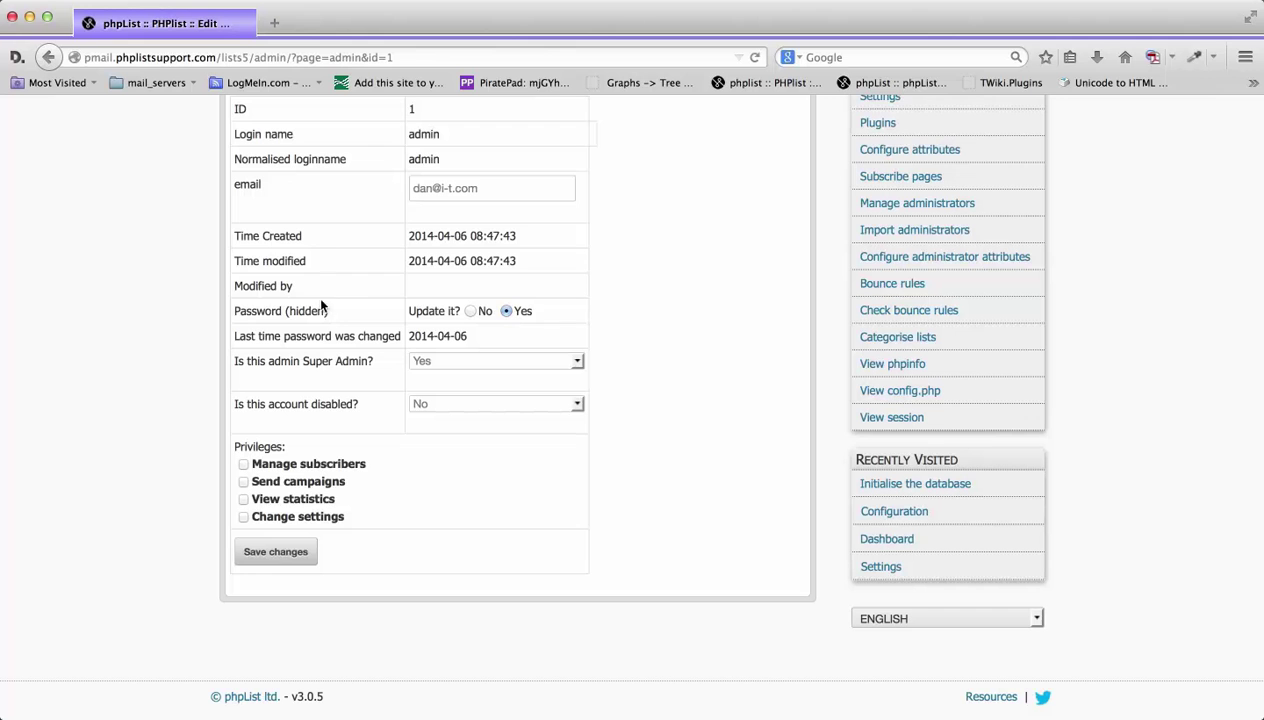
left_click(468, 311)
scroll(141, 340, "up", 5)
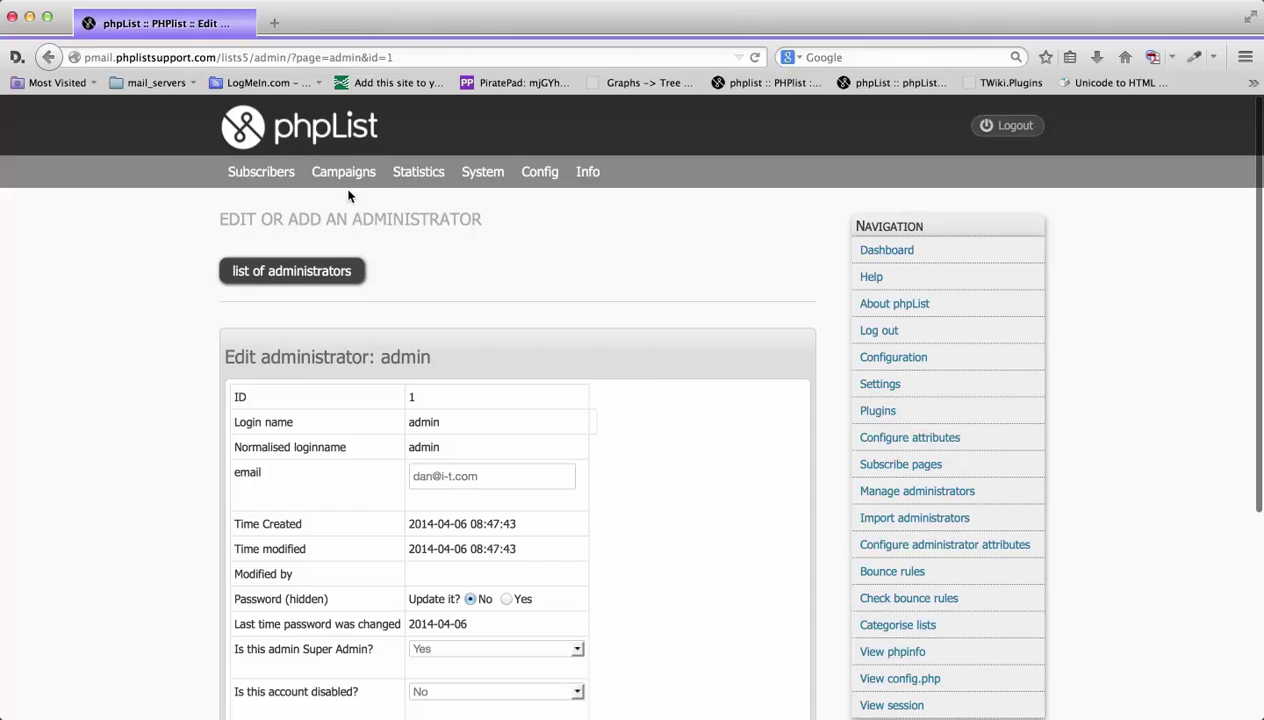
Return to the Configuration steps overview and open the Verify settings step
mouse_move(487, 195)
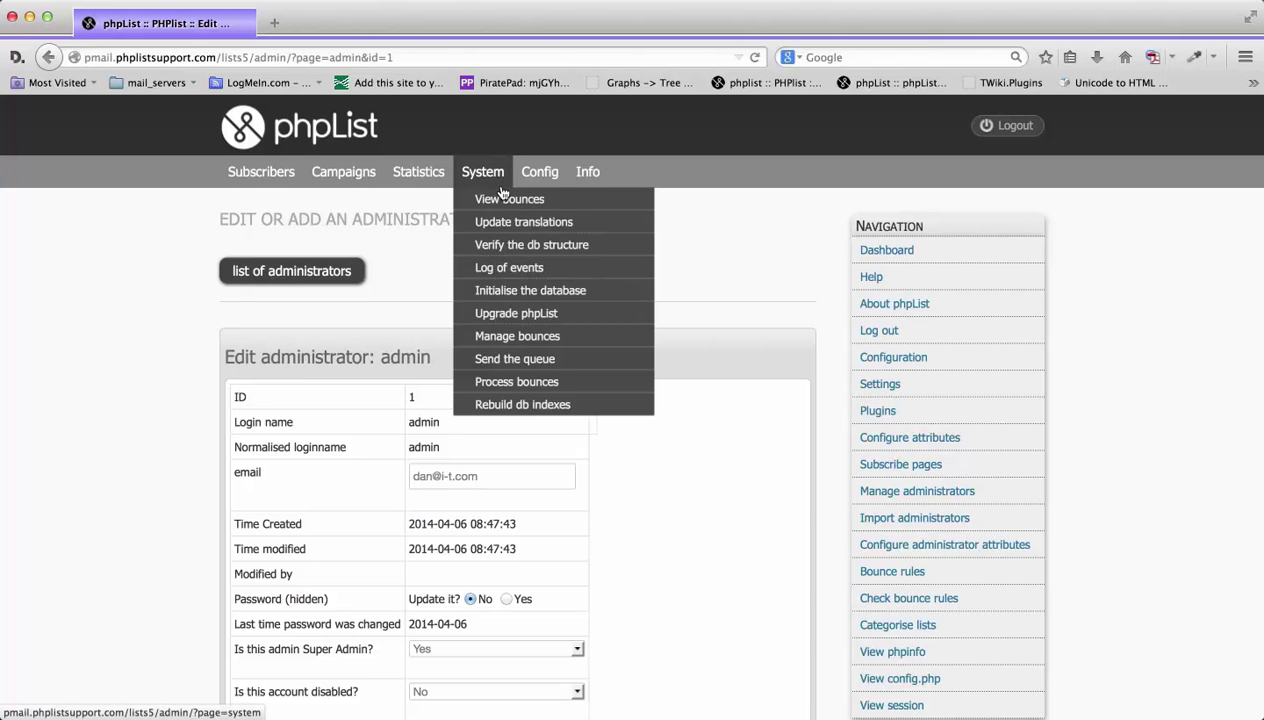
left_click(499, 180)
mouse_move(536, 175)
left_click(555, 201)
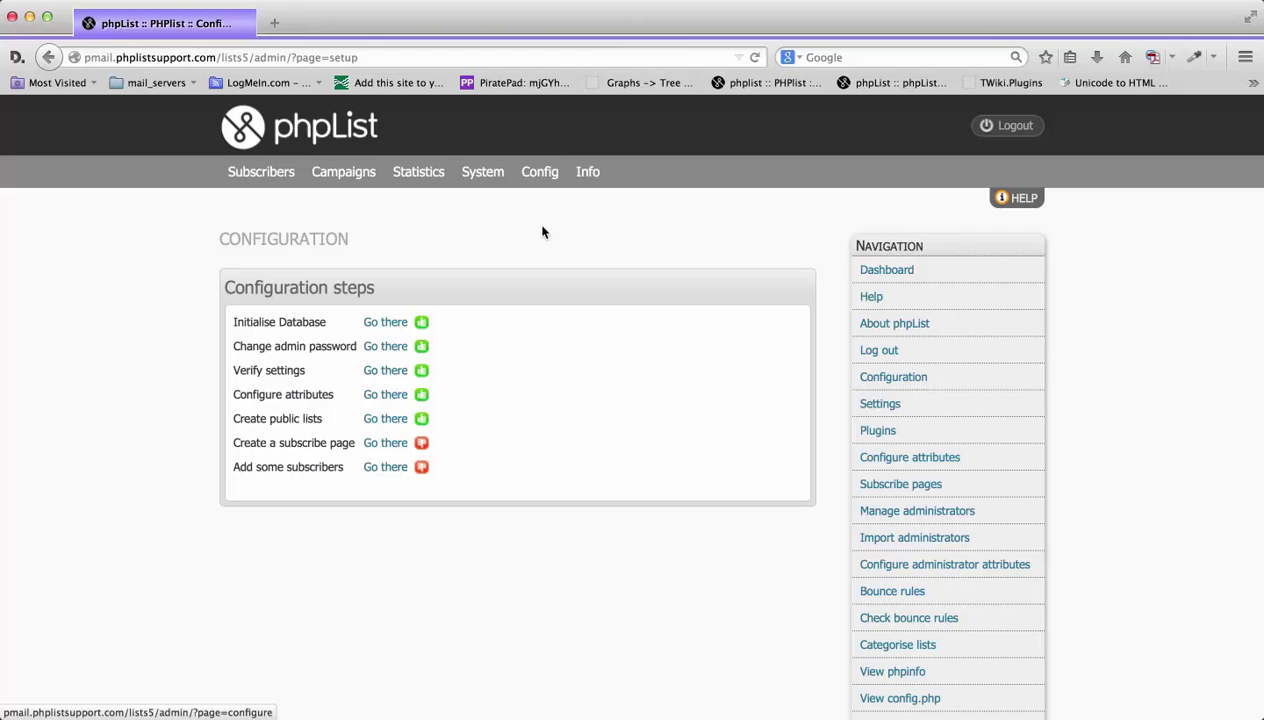
mouse_move(539, 180)
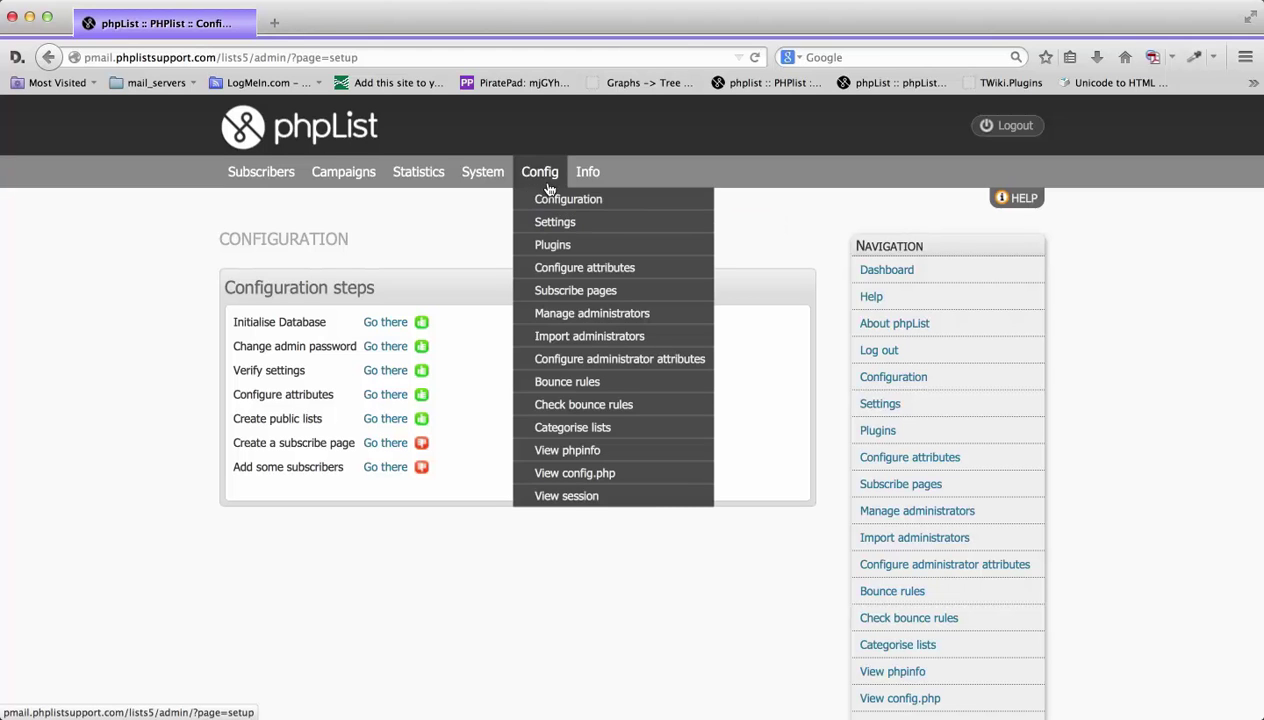
left_click(549, 205)
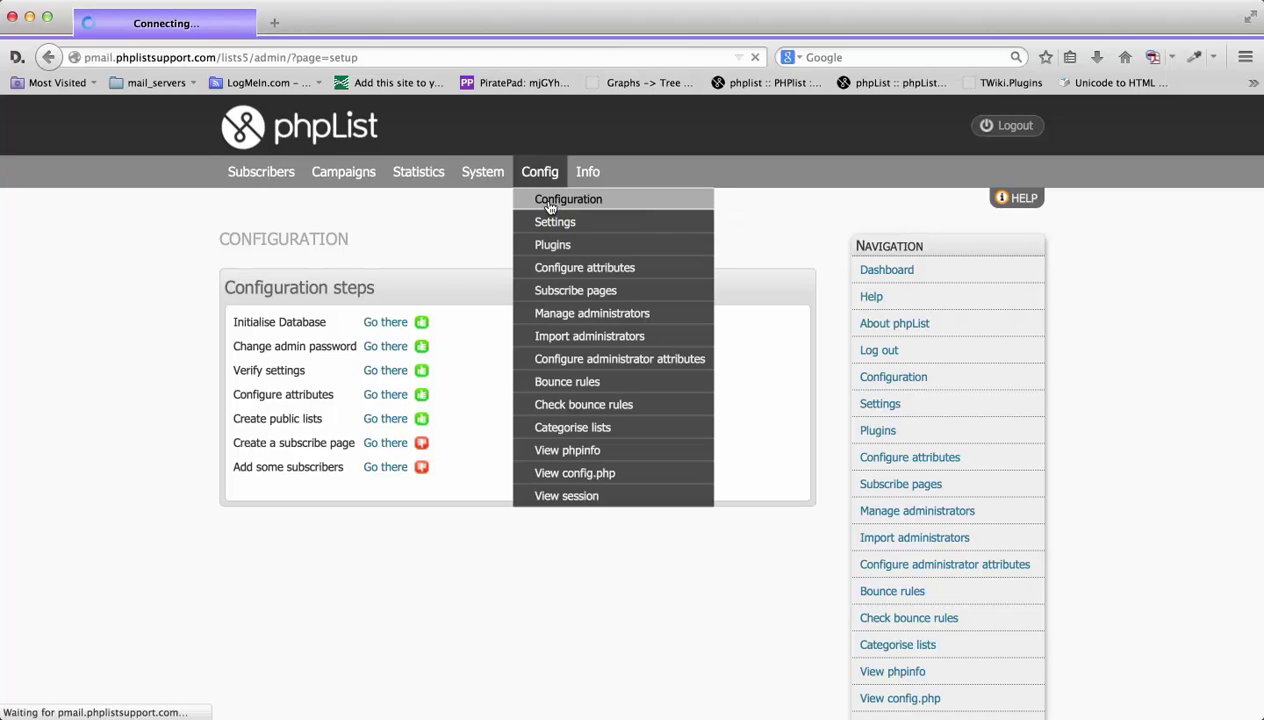
left_click(388, 371)
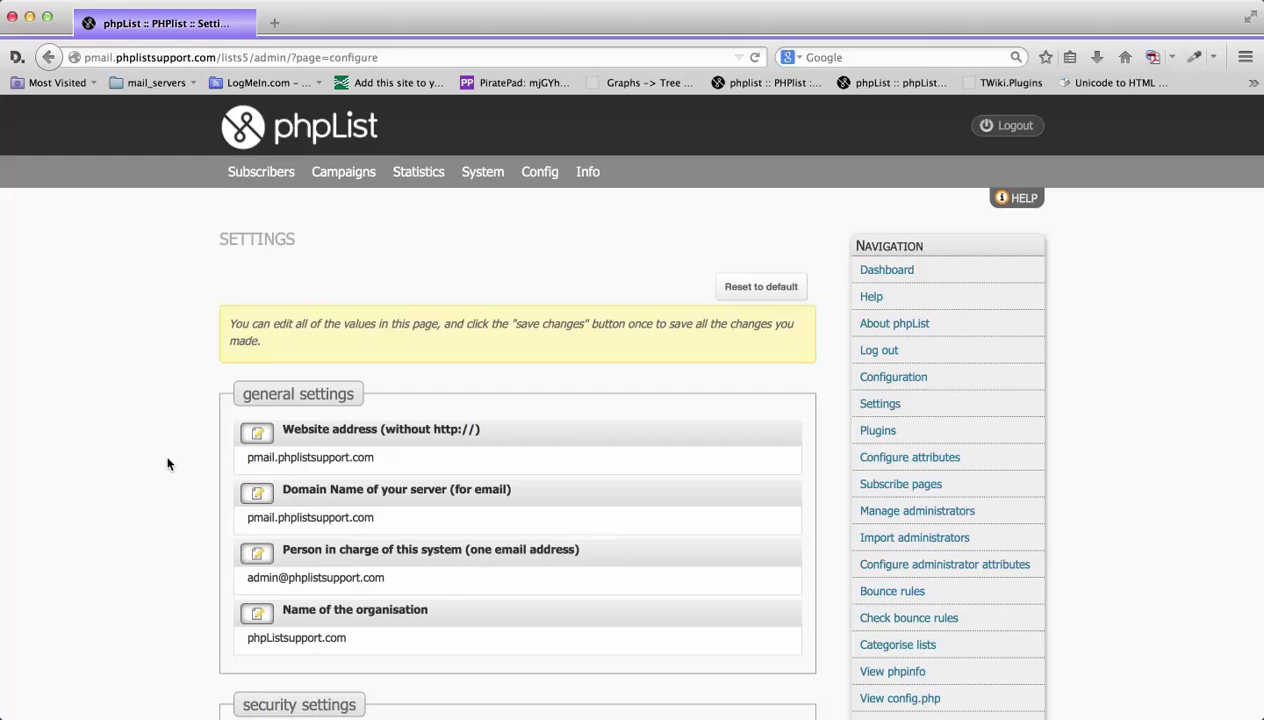
Examine the general, security and reporting settings on the Settings page
scroll(168, 463, "down", 2)
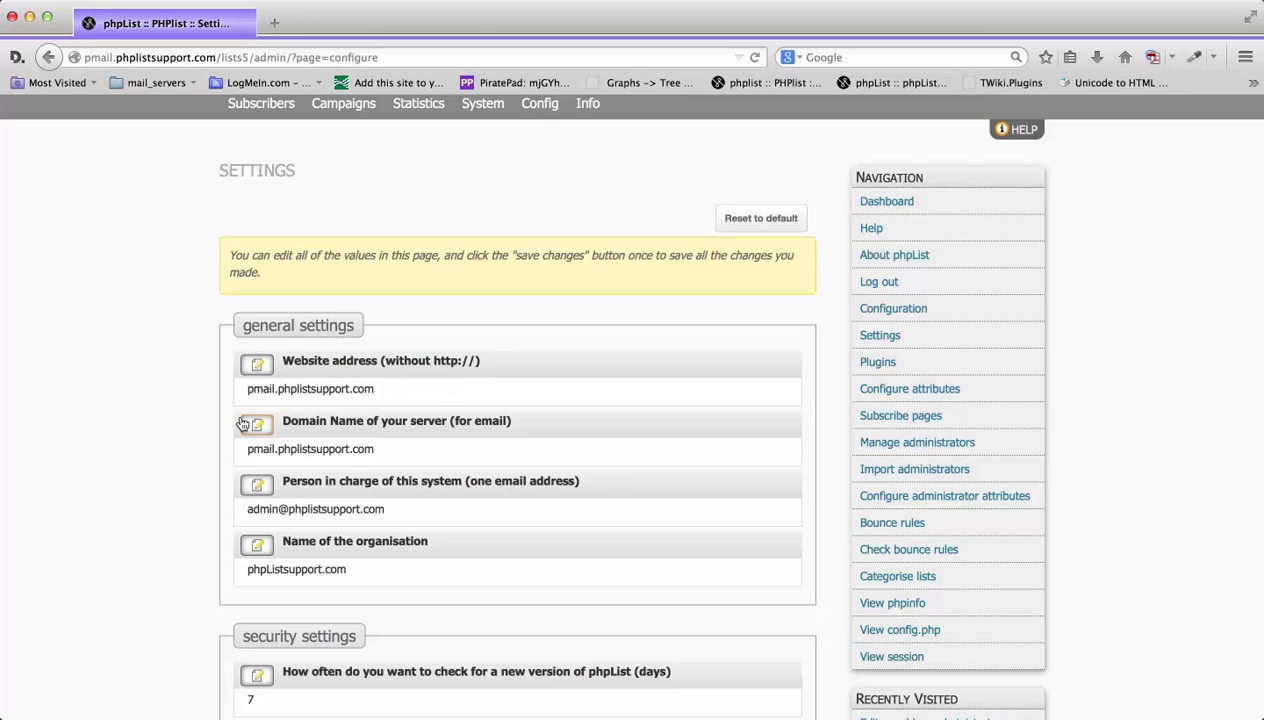
scroll(190, 448, "down", 1)
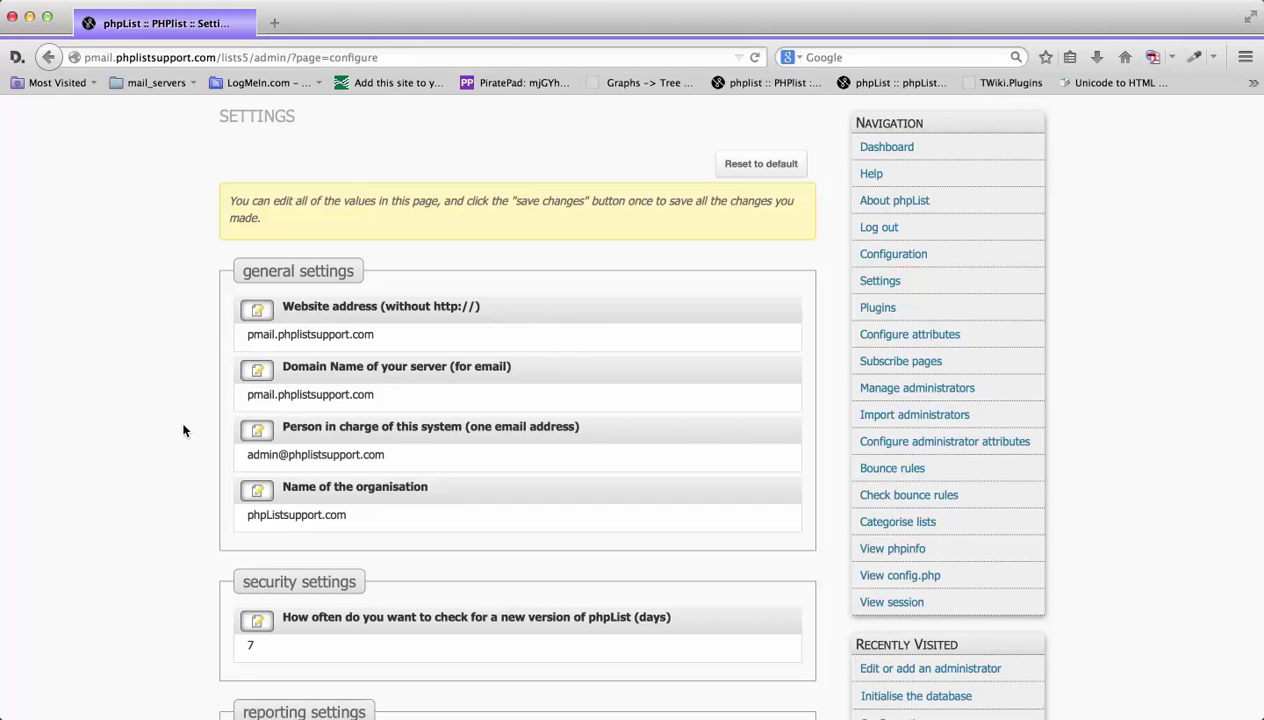
scroll(183, 430, "down", 2)
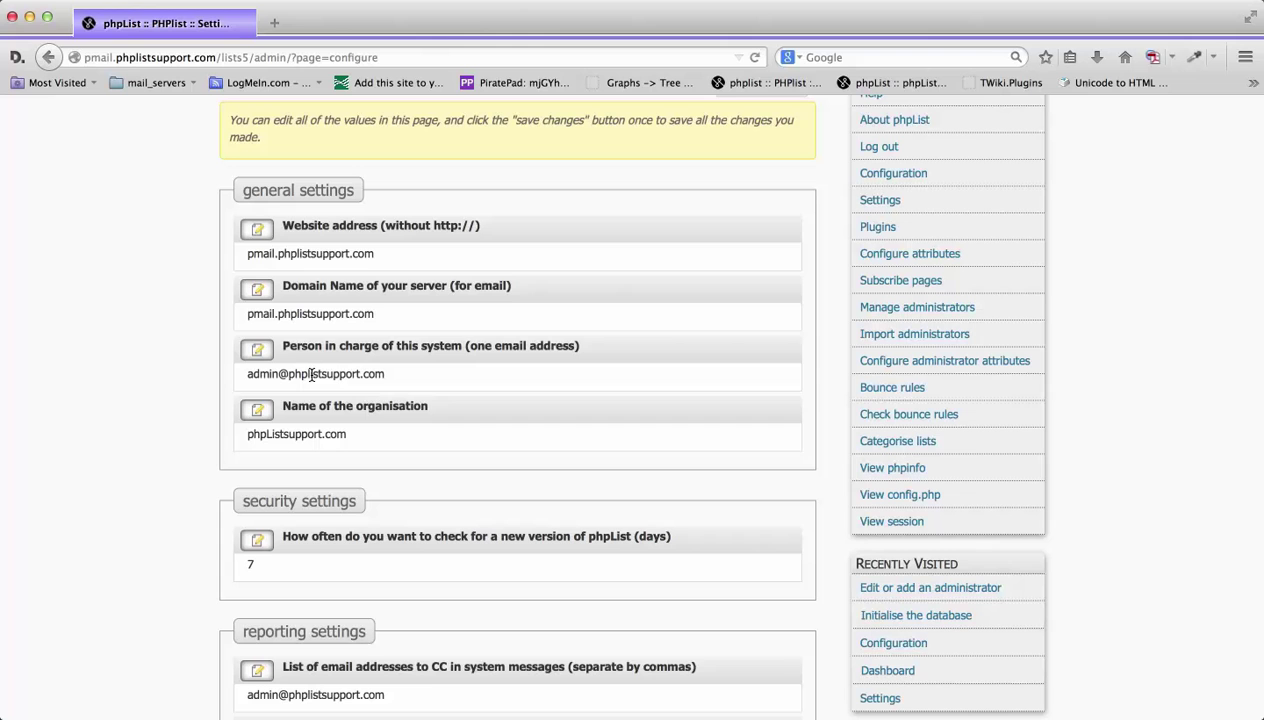
scroll(157, 387, "down", 1)
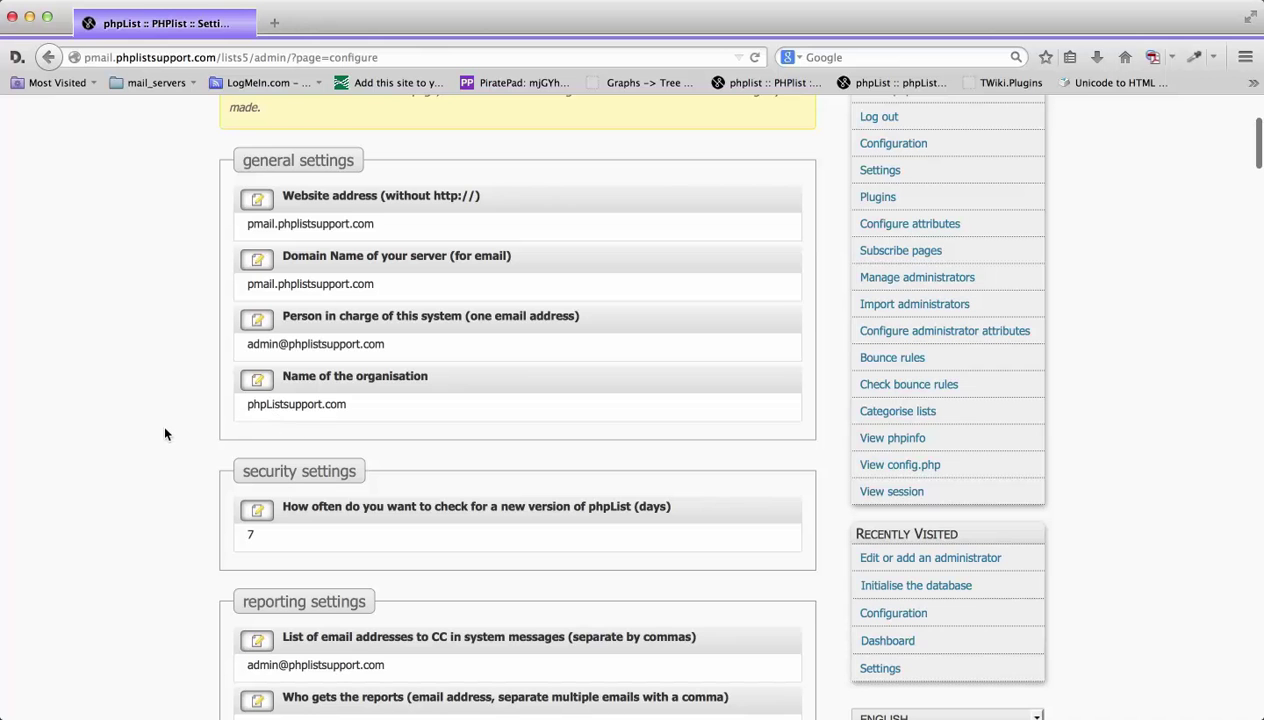
scroll(165, 433, "down", 5)
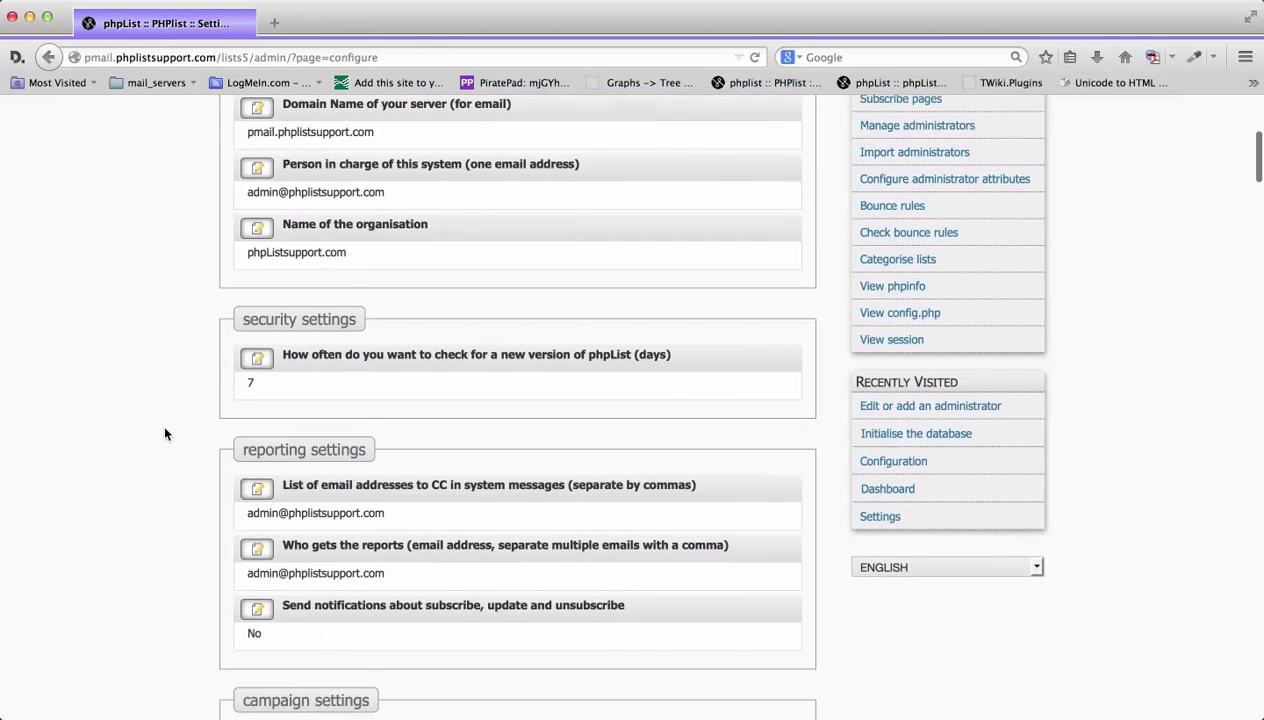
scroll(165, 433, "down", 2)
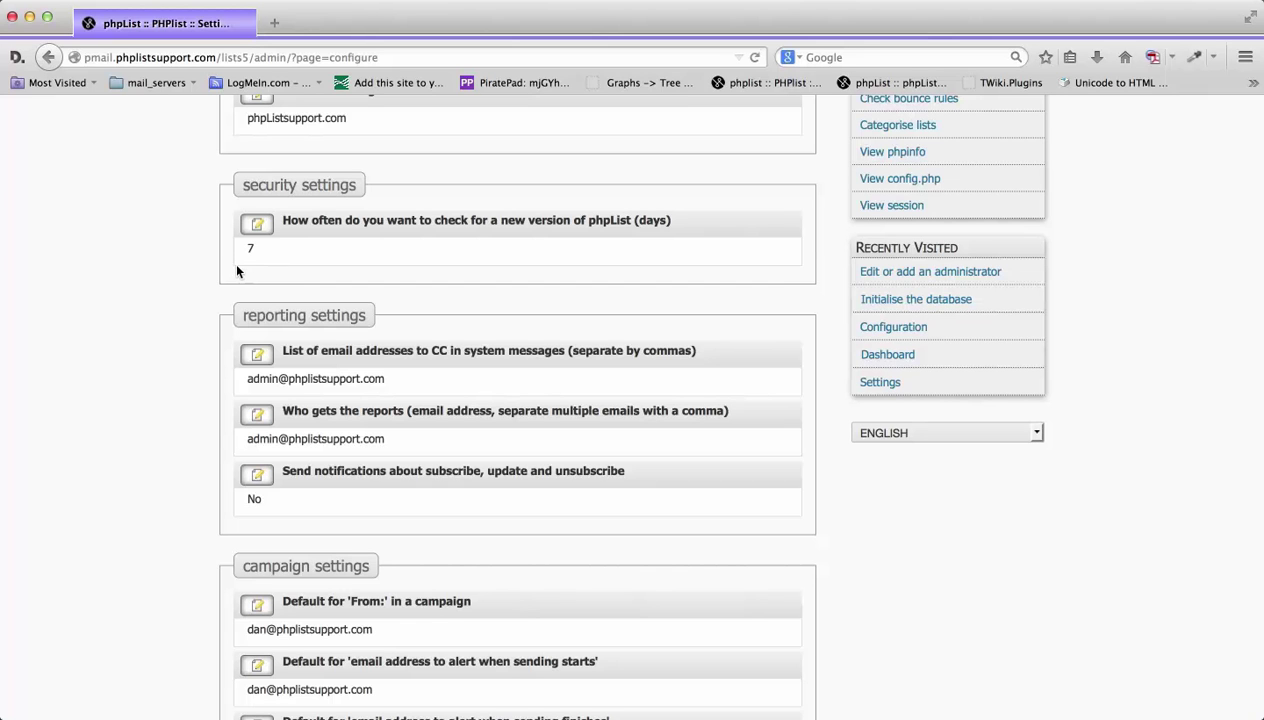
scroll(237, 271, "down", 2)
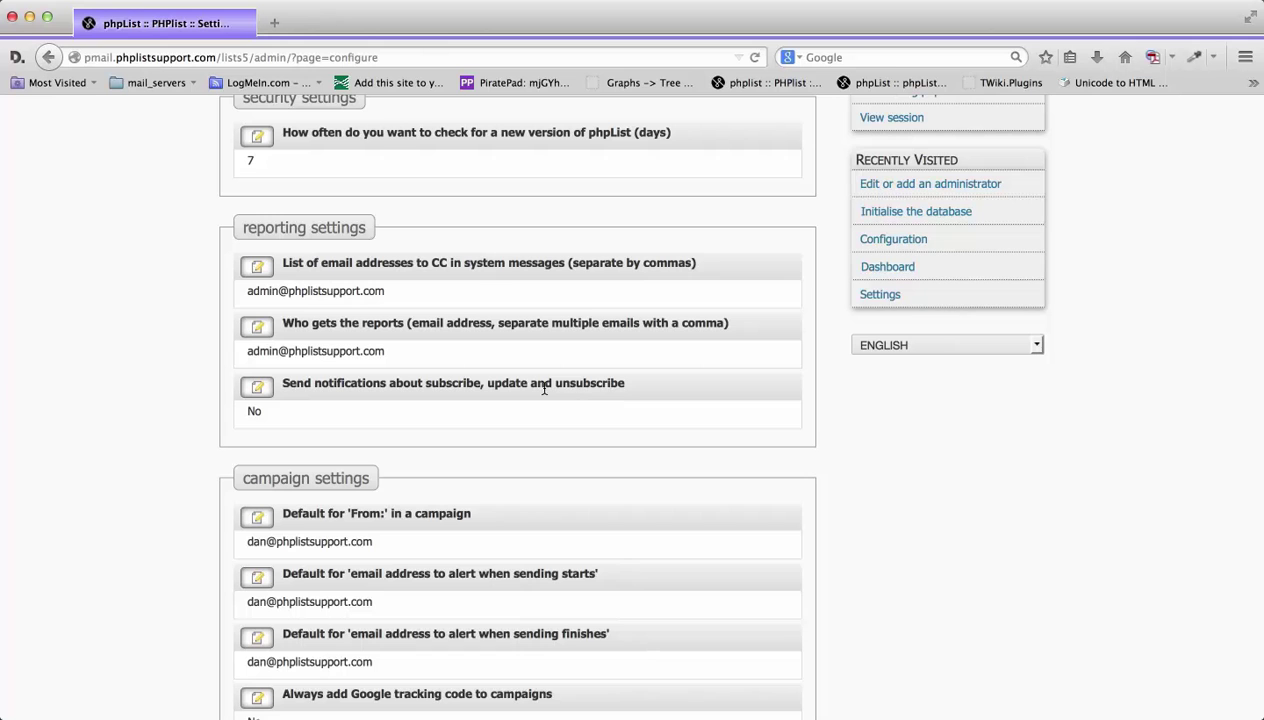
Set the reporting option for sending notifications about subscribe, update and unsubscribe to Yes and save it
left_click(257, 386)
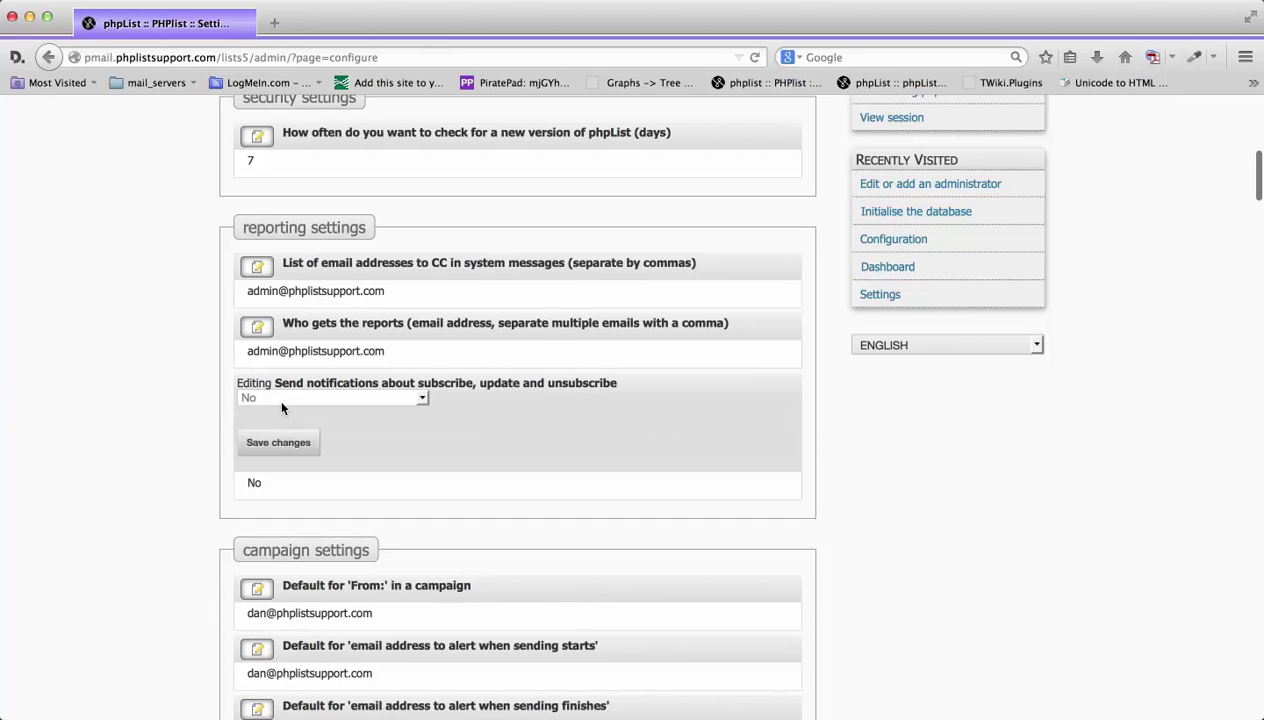
left_click(346, 398)
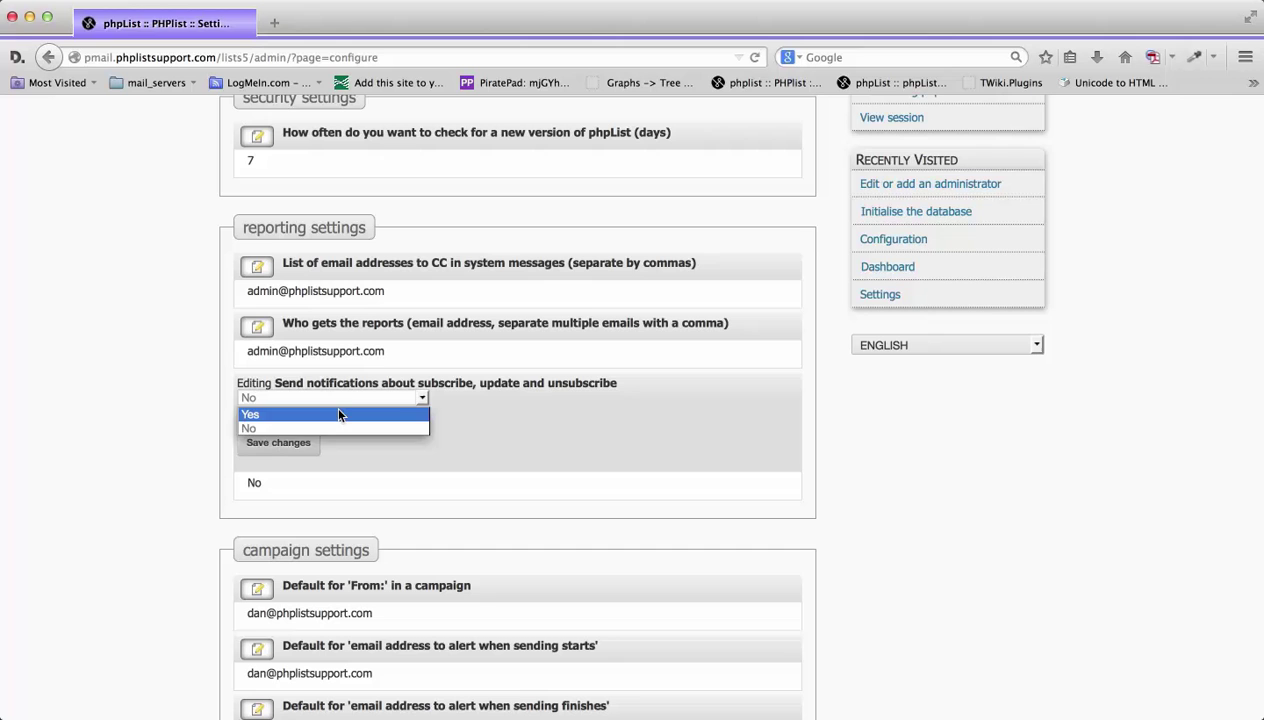
left_click(336, 414)
left_click(290, 443)
Set the notifications about subscribe, update and unsubscribe back to No and save the change
scroll(177, 475, "down", 1)
scroll(177, 477, "down", 5)
scroll(177, 477, "down", 3)
scroll(190, 476, "down", 2)
left_click(258, 500)
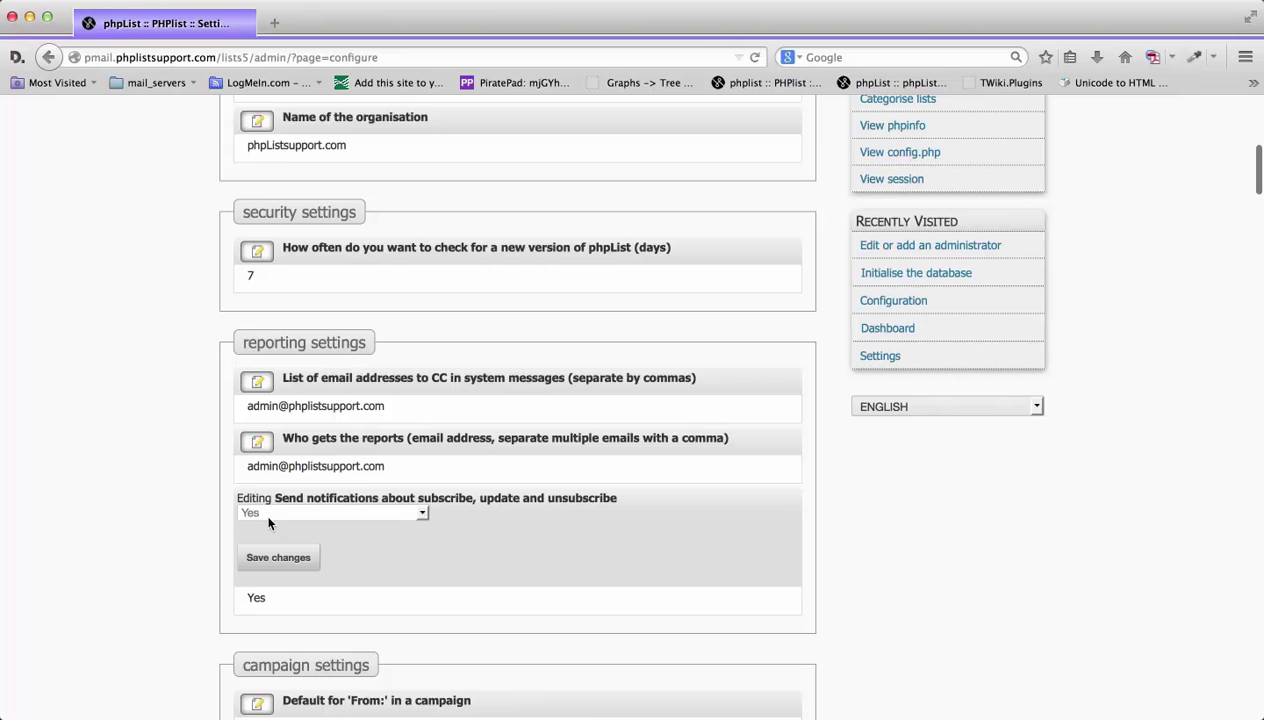
scroll(268, 521, "down", 1)
left_click(331, 461)
left_click(300, 486)
left_click(295, 503)
Examine the campaign settings, including the default From and alert addresses, Google tracking, HTML template and default footer
scroll(146, 560, "down", 1)
scroll(143, 563, "down", 10)
scroll(143, 563, "down", 4)
scroll(143, 563, "down", 3)
scroll(143, 563, "down", 1)
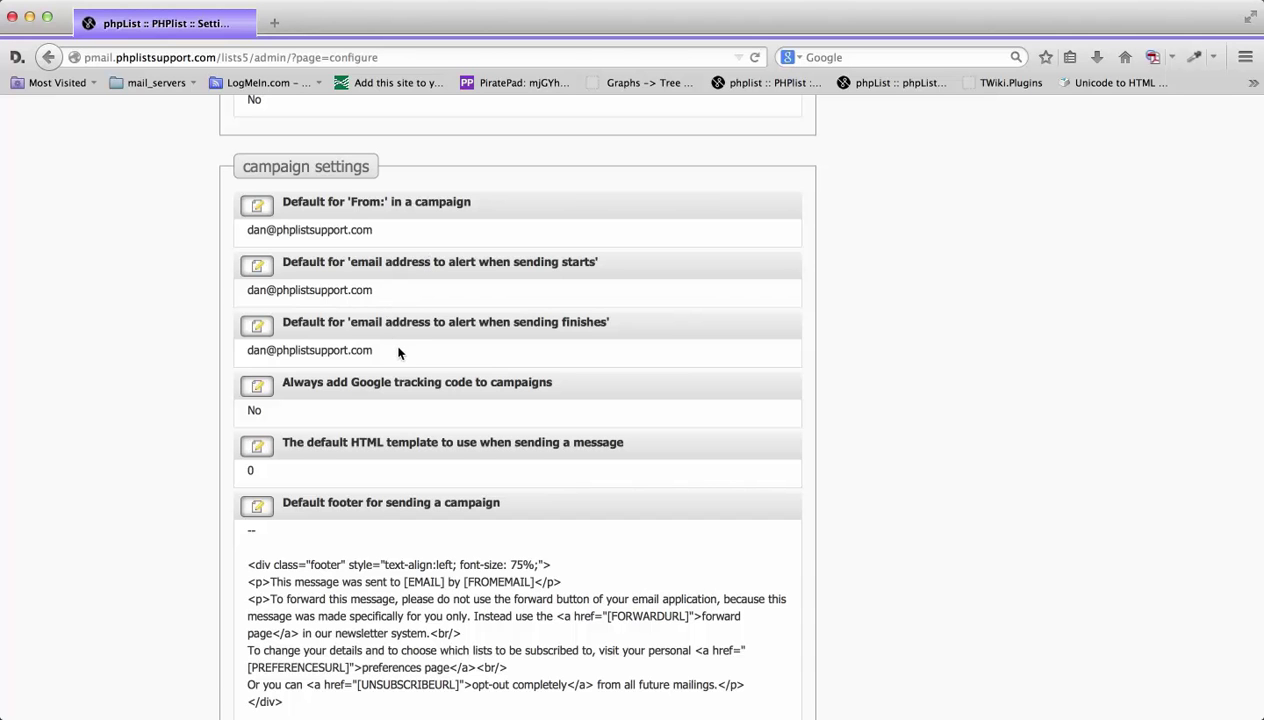
scroll(398, 350, "down", 2)
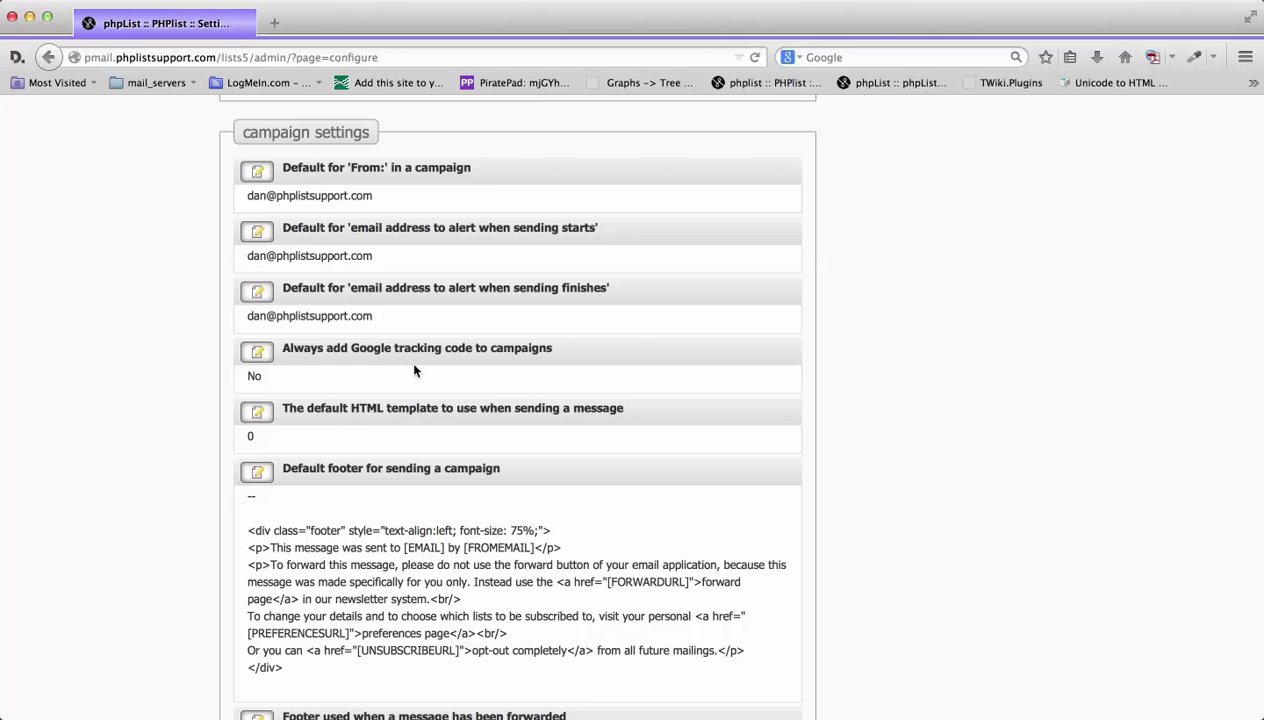
scroll(415, 371, "down", 1)
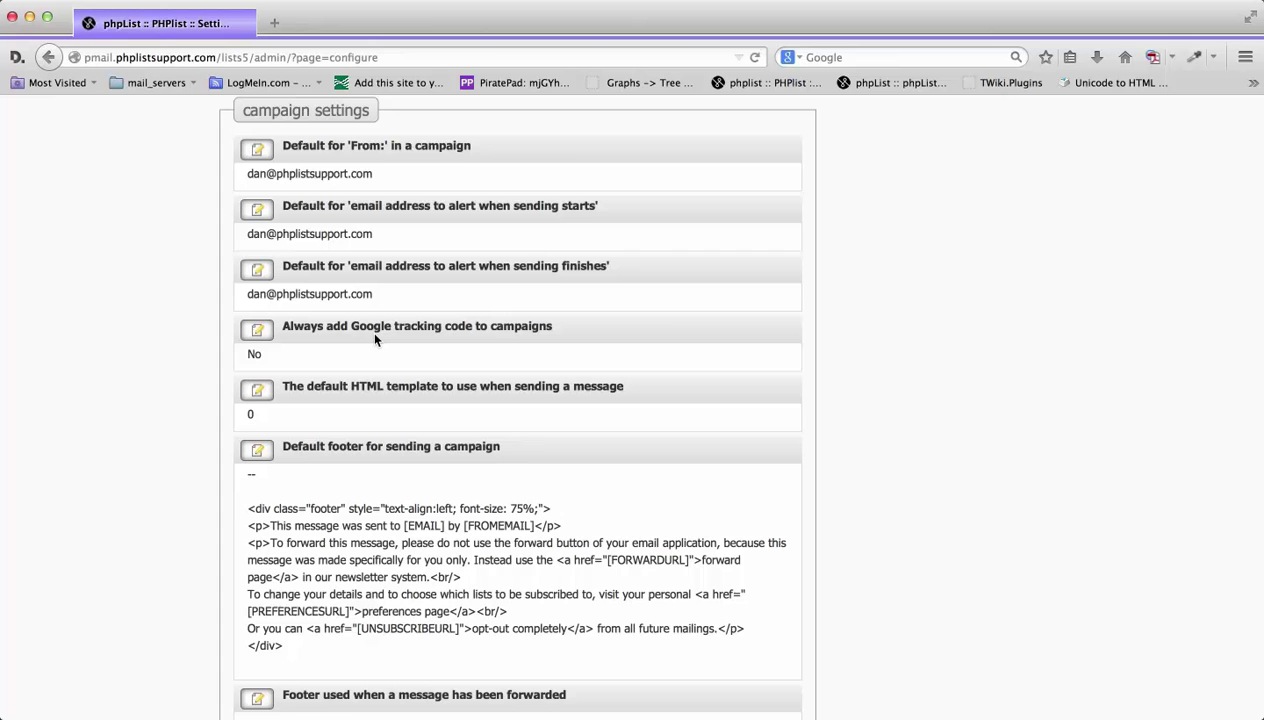
scroll(375, 340, "down", 1)
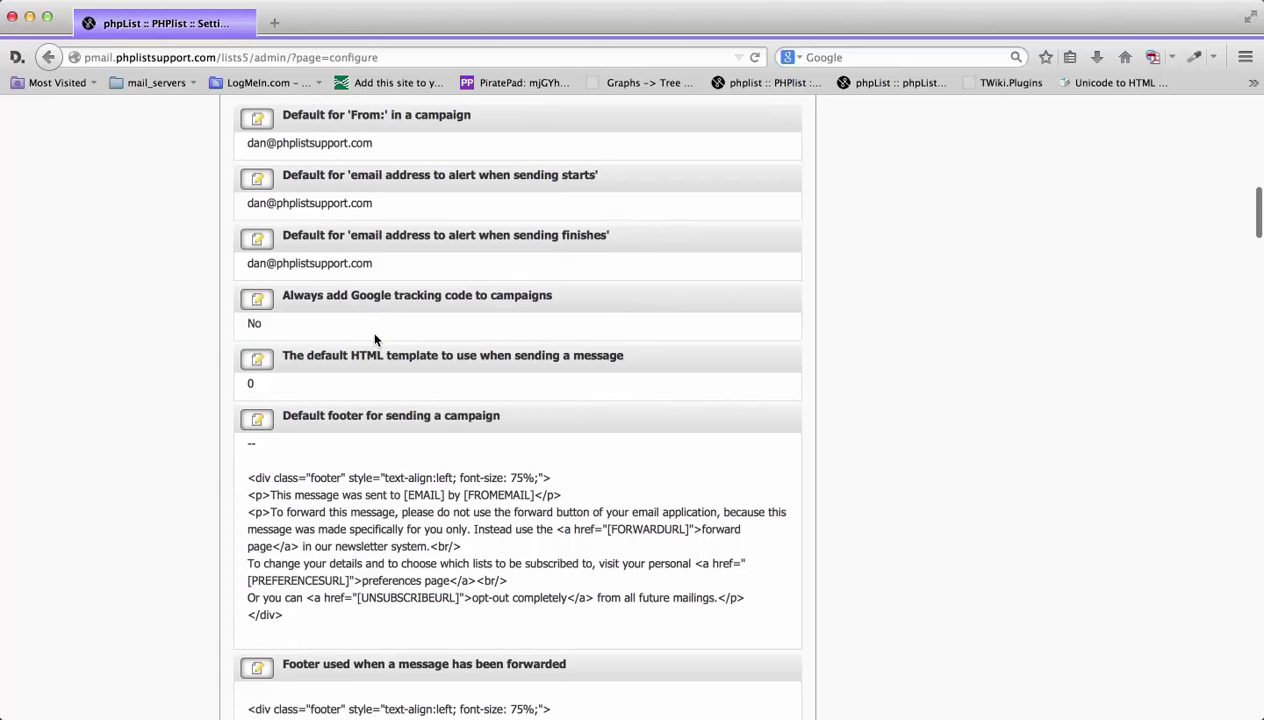
scroll(375, 340, "down", 1)
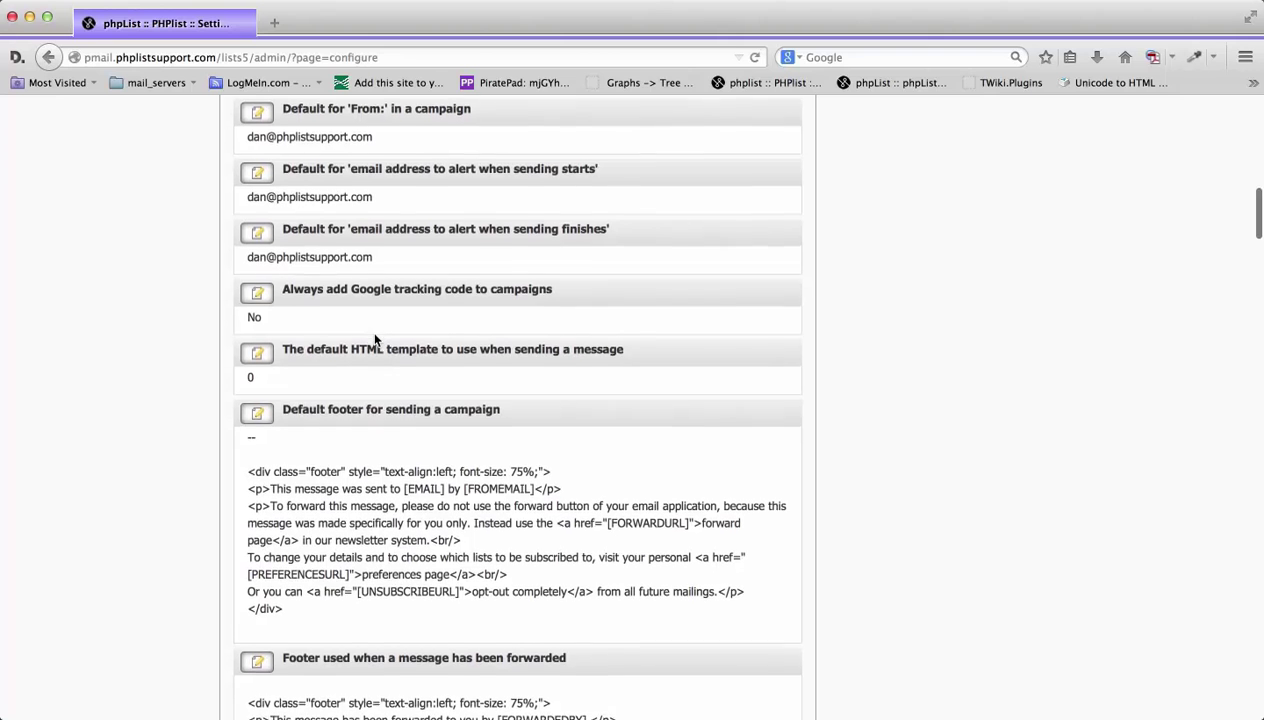
Examine the default HTML template setting and read the default footer for sending a campaign, including its forward, preferences and unsubscribe placeholders
scroll(375, 340, "down", 1)
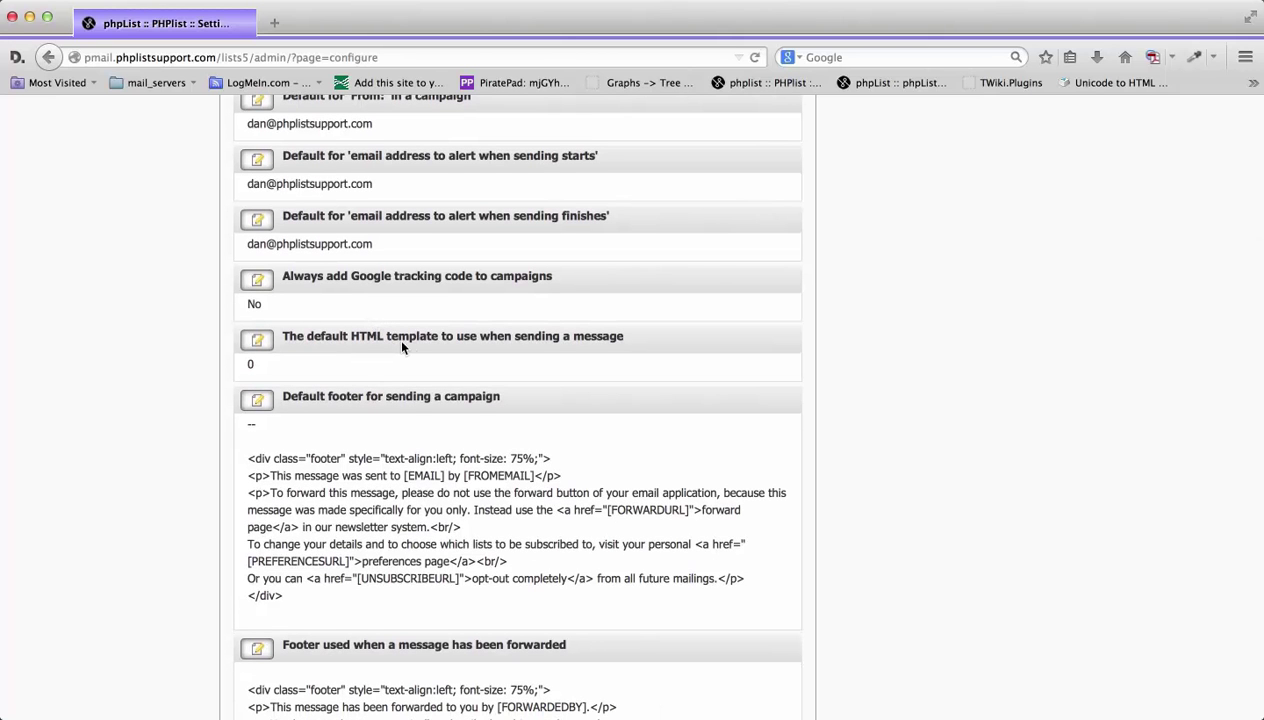
scroll(409, 348, "down", 1)
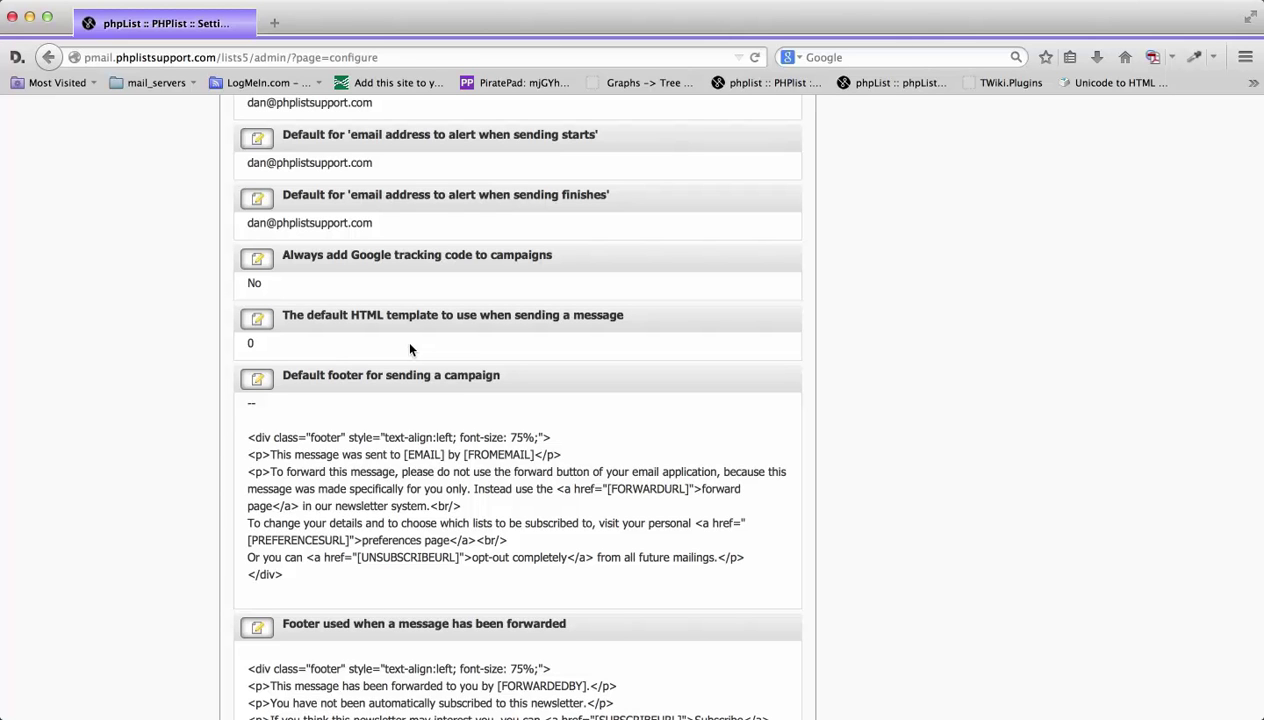
scroll(410, 348, "down", 1)
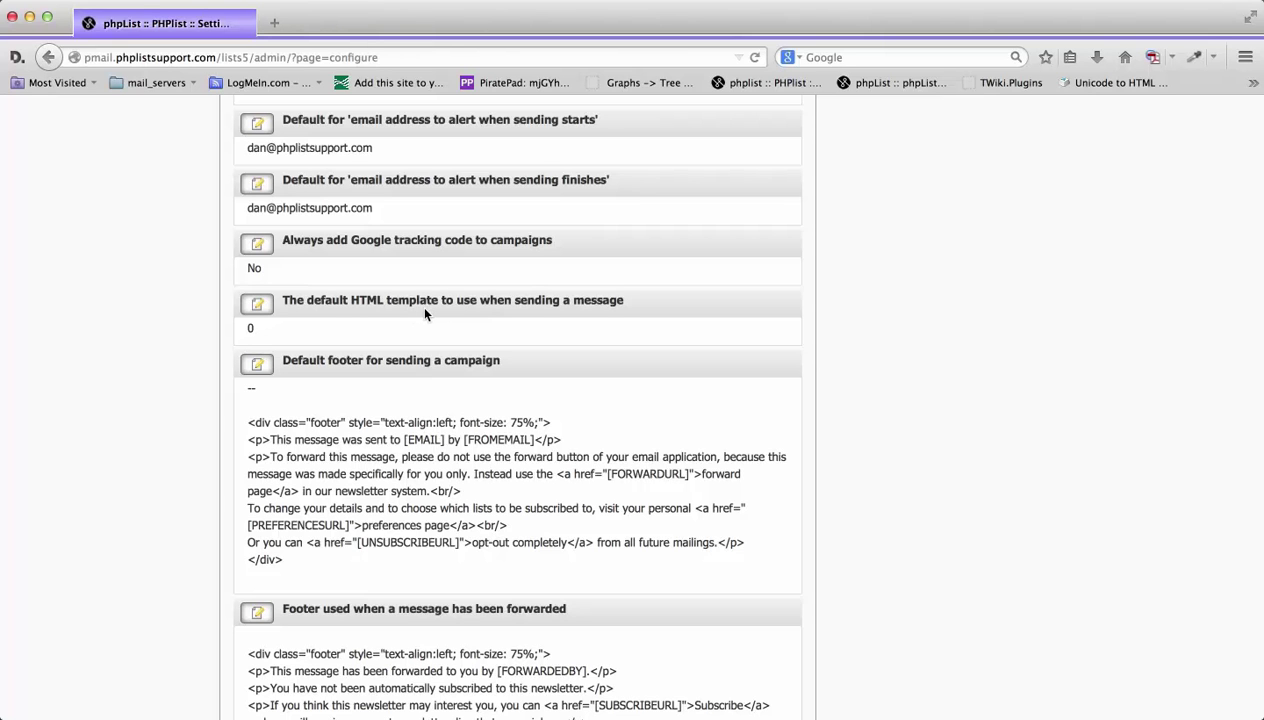
scroll(405, 330, "down", 1)
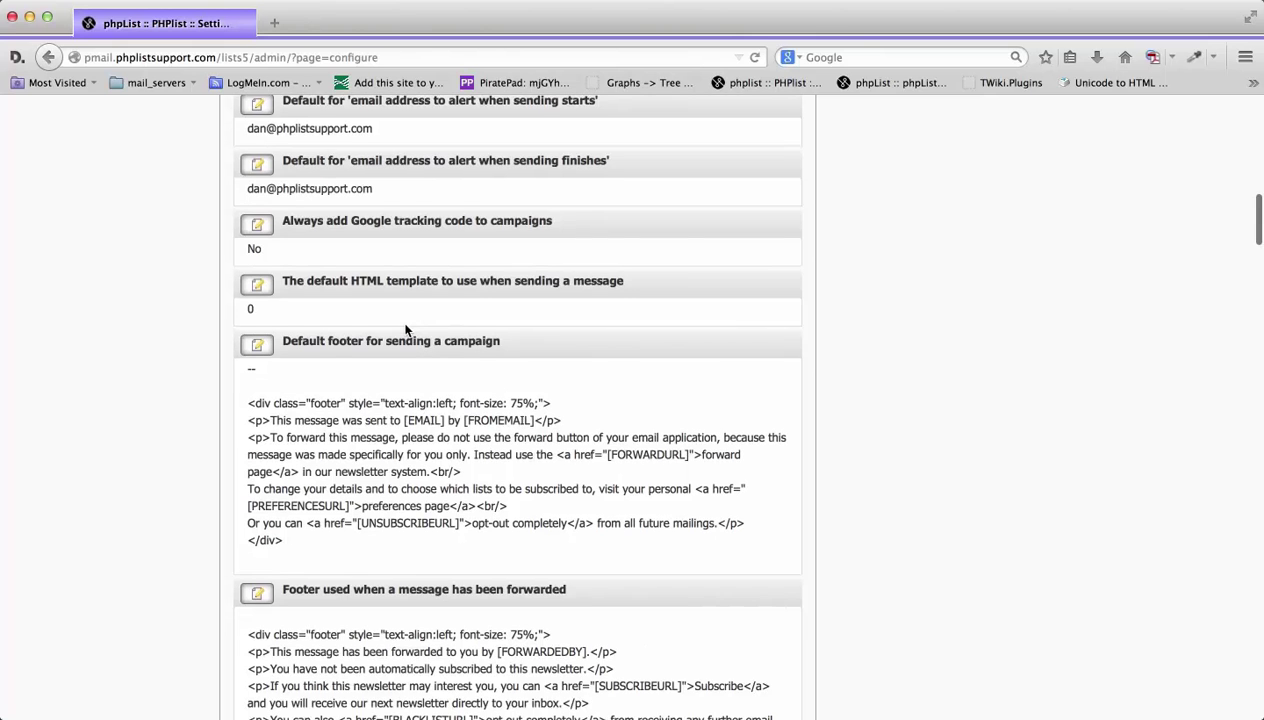
scroll(204, 384, "down", 4)
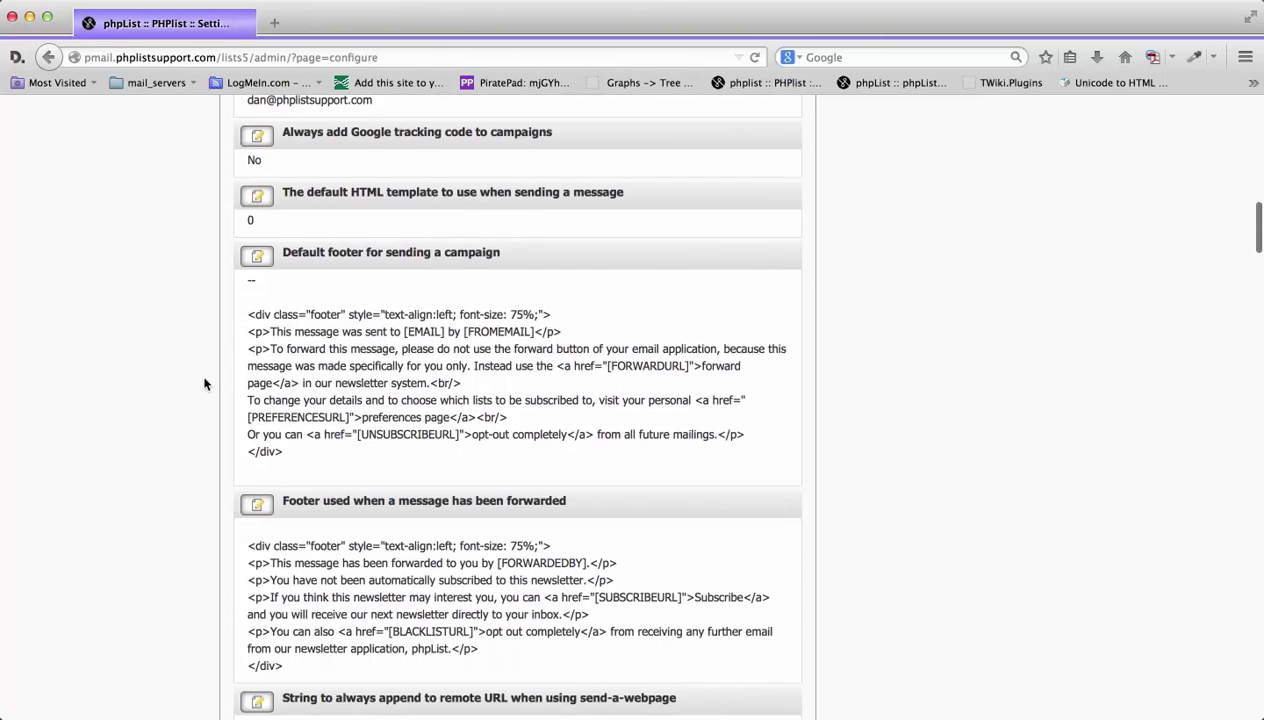
scroll(204, 384, "down", 1)
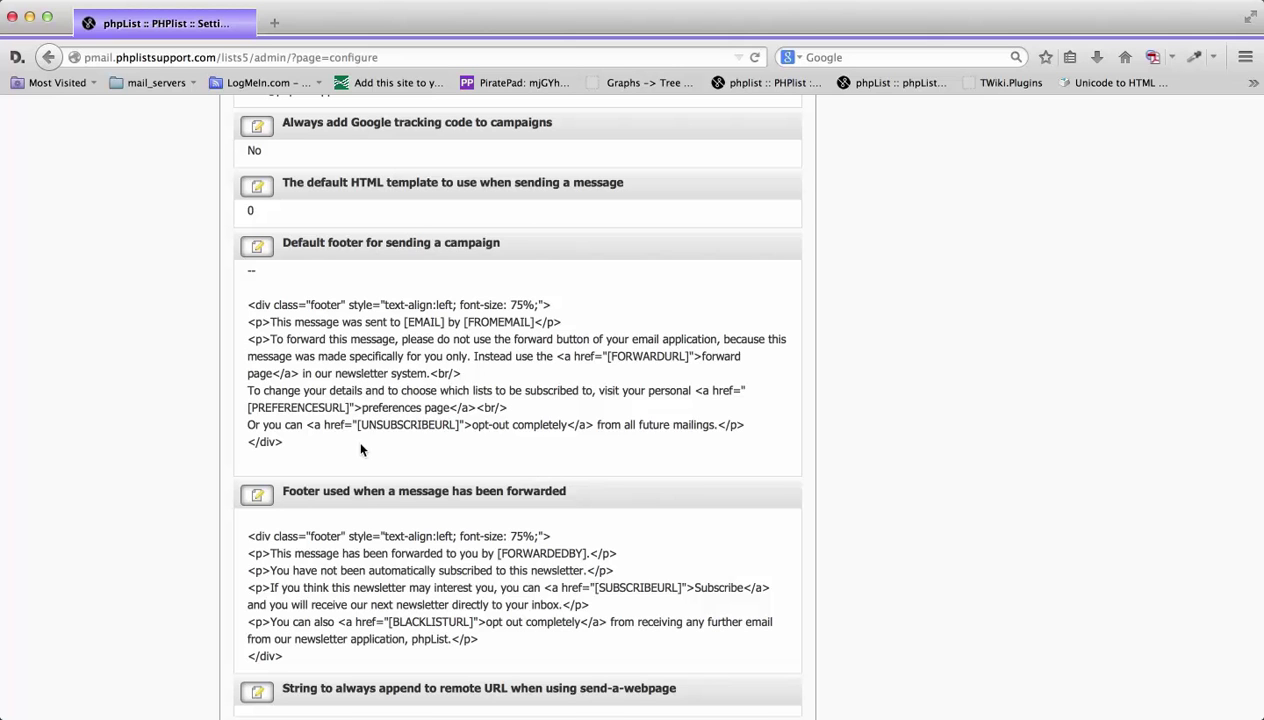
left_click_drag(252, 305, 371, 442)
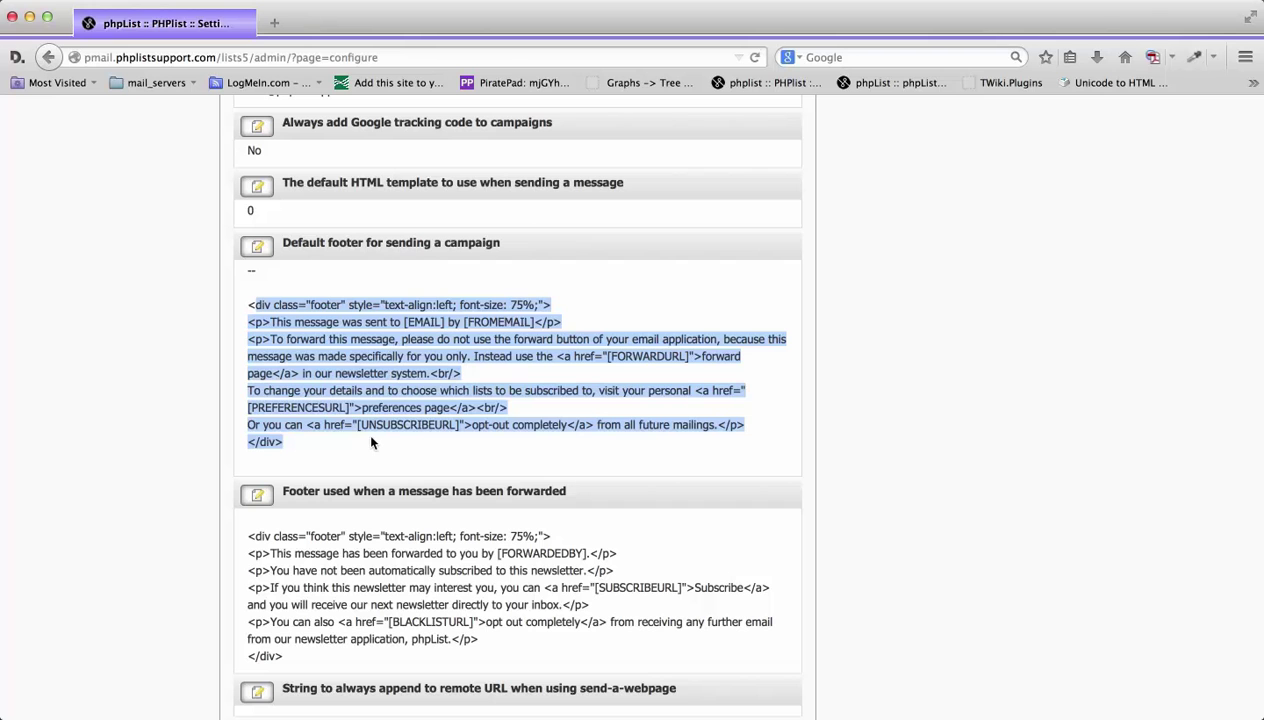
left_click(397, 393)
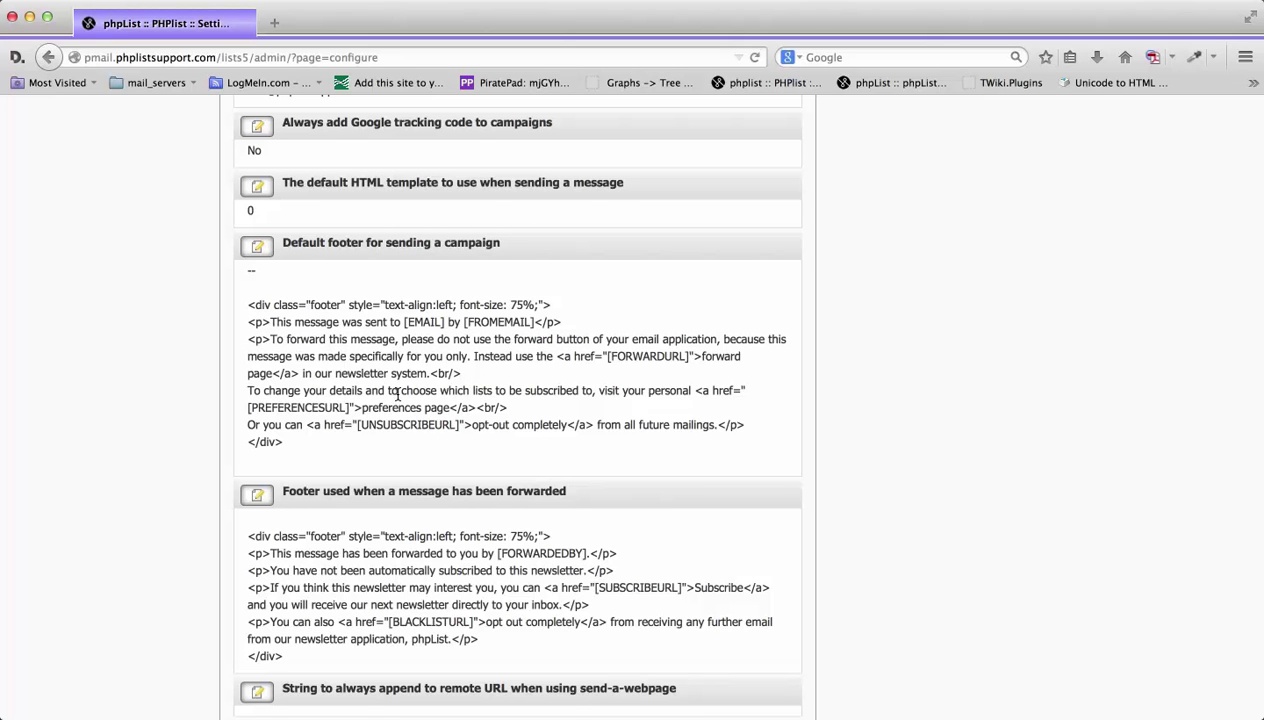
scroll(397, 393, "down", 1)
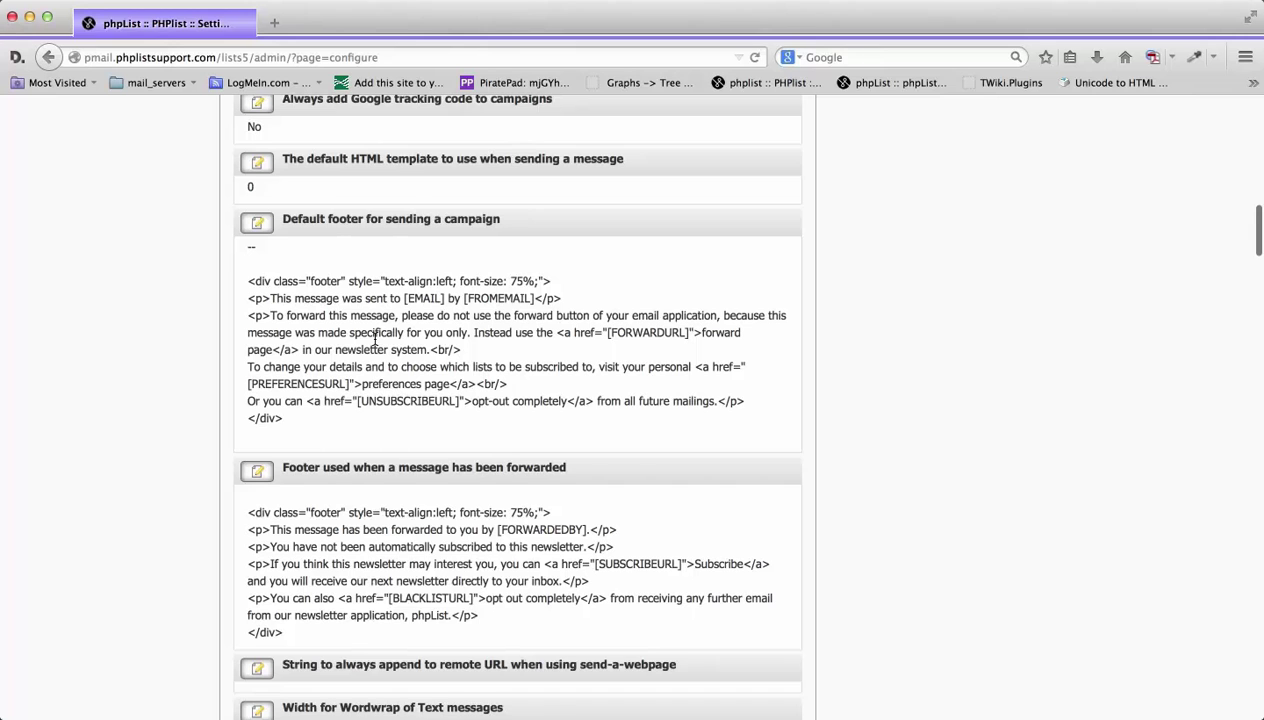
scroll(375, 341, "down", 2)
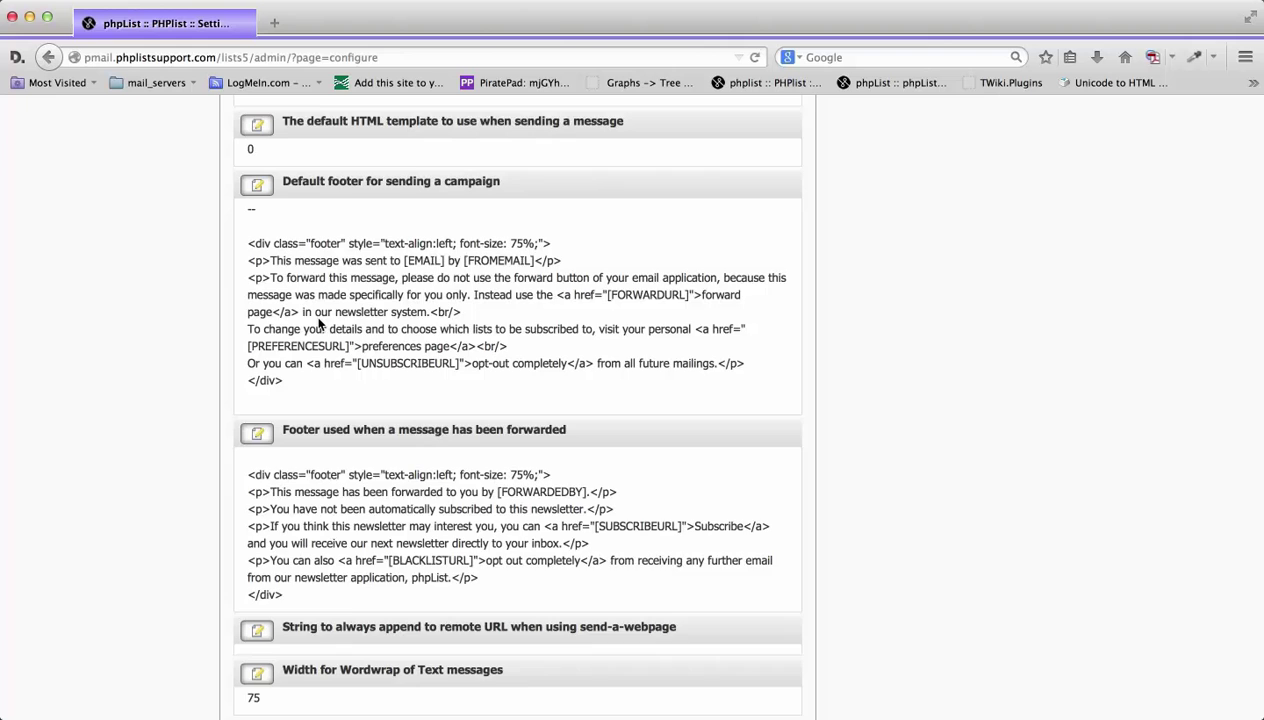
Examine the remaining campaign settings: the forwarded-message footer, remote URL string, text wordwrap width, CSS for HTML messages and text-only domains
scroll(319, 320, "down", 5)
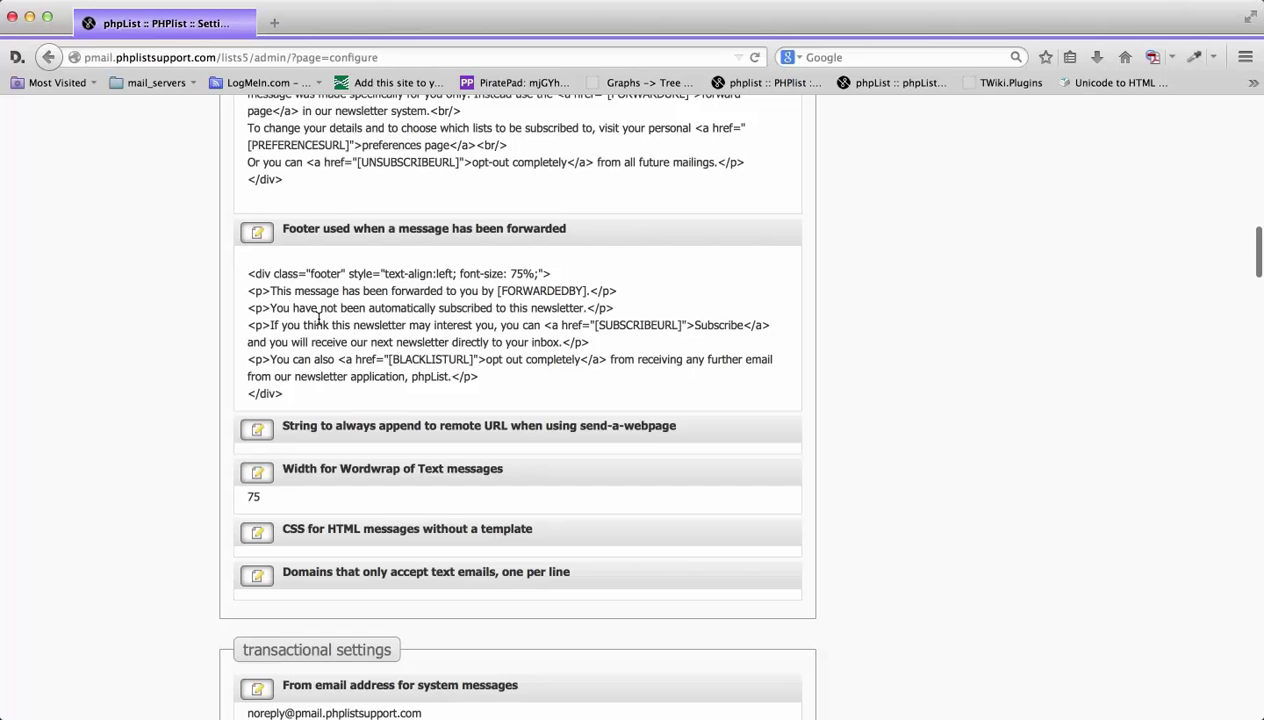
scroll(387, 317, "down", 1)
scroll(389, 318, "down", 3)
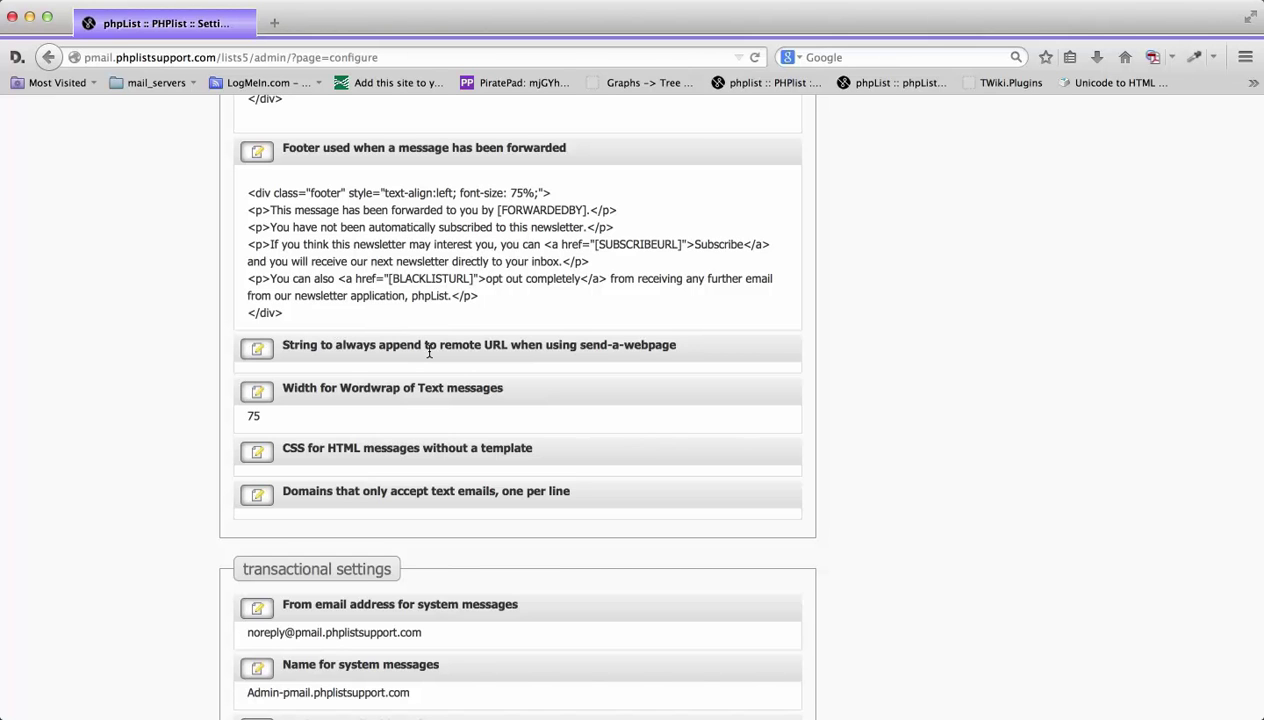
scroll(429, 352, "down", 3)
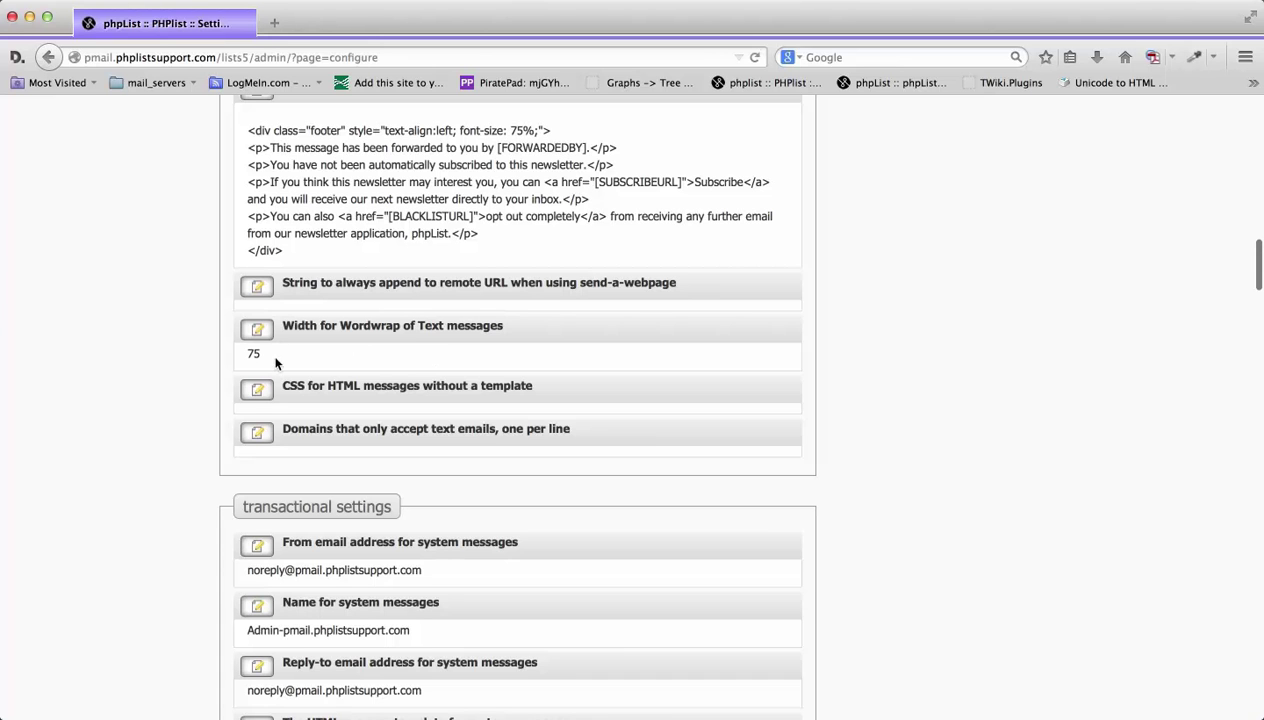
scroll(419, 393, "down", 3)
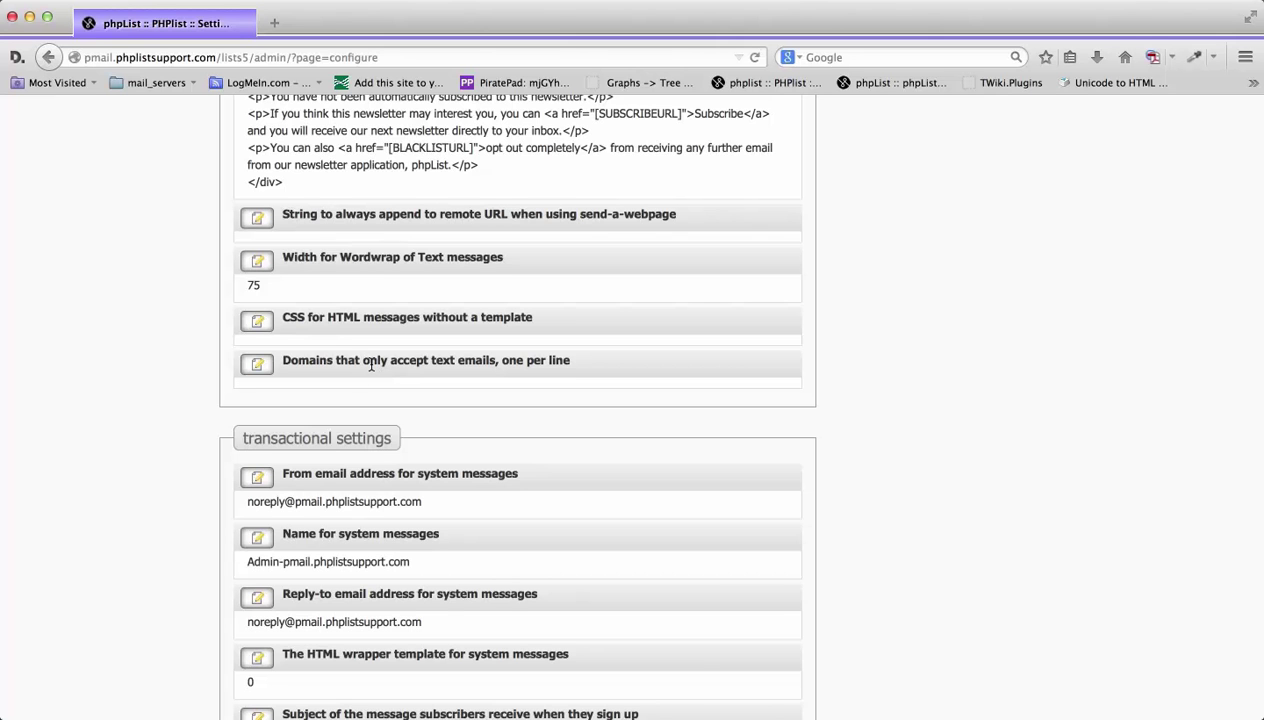
scroll(370, 366, "down", 2)
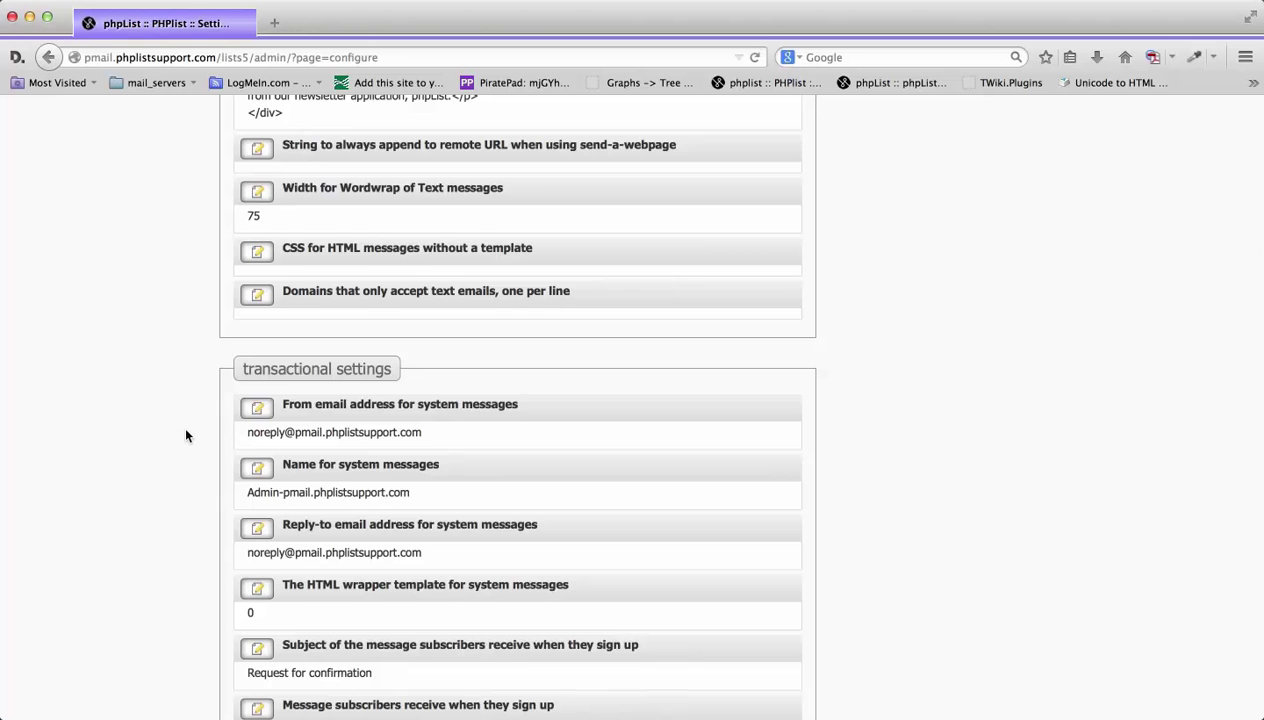
Examine the transactional settings for the system message sender, reply-to address and HTML wrapper template, and the sign-up message subscribers receive
scroll(186, 435, "down", 1)
scroll(185, 435, "down", 4)
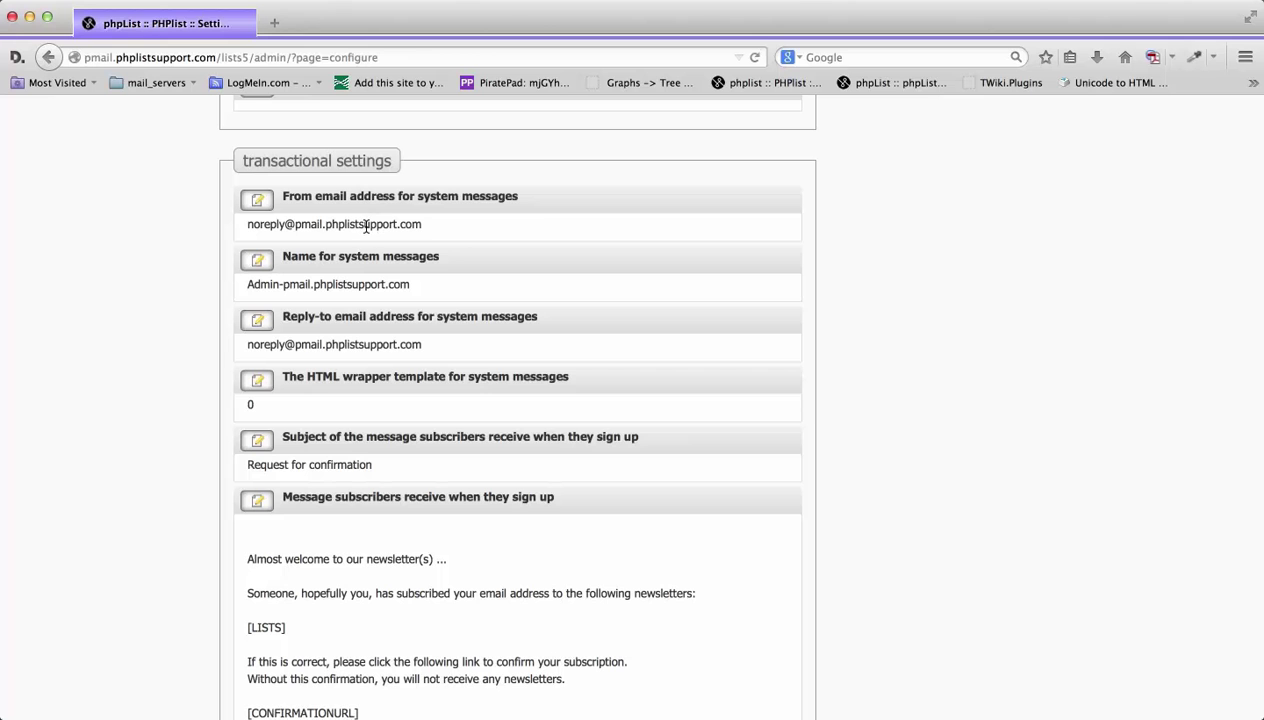
scroll(231, 508, "down", 3)
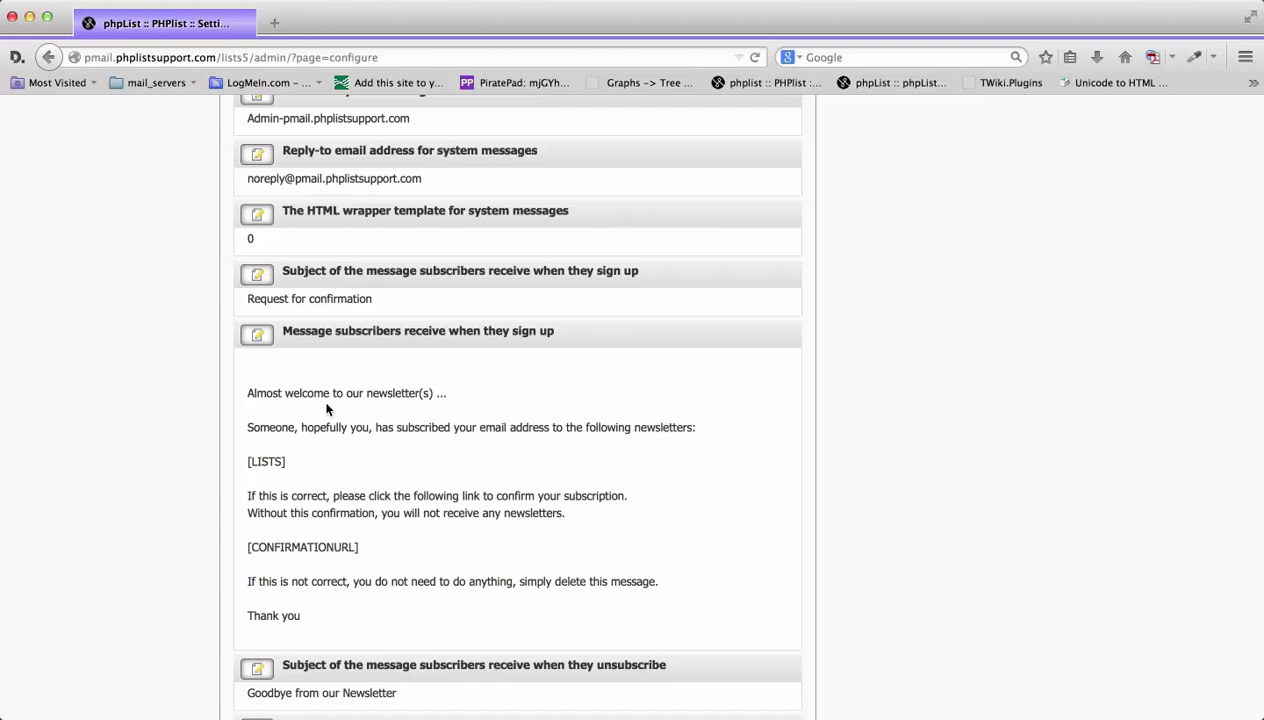
scroll(326, 408, "down", 1)
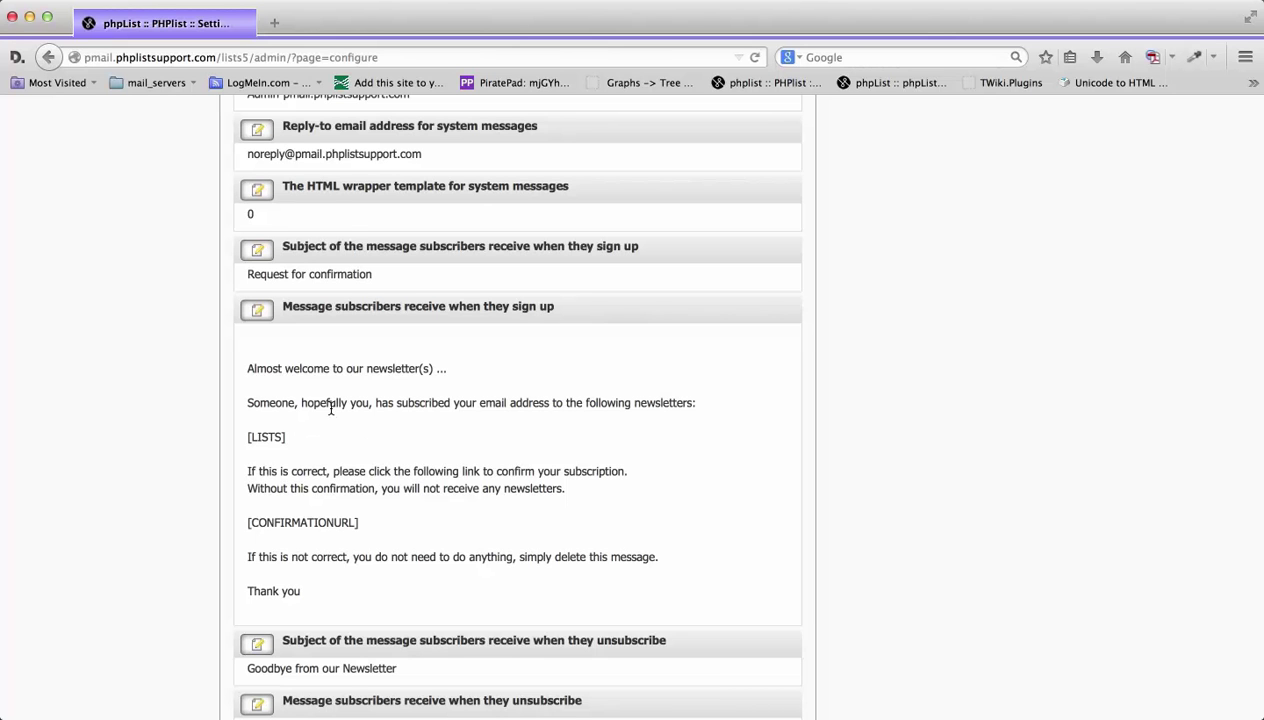
scroll(392, 428, "down", 2)
scroll(392, 424, "down", 4)
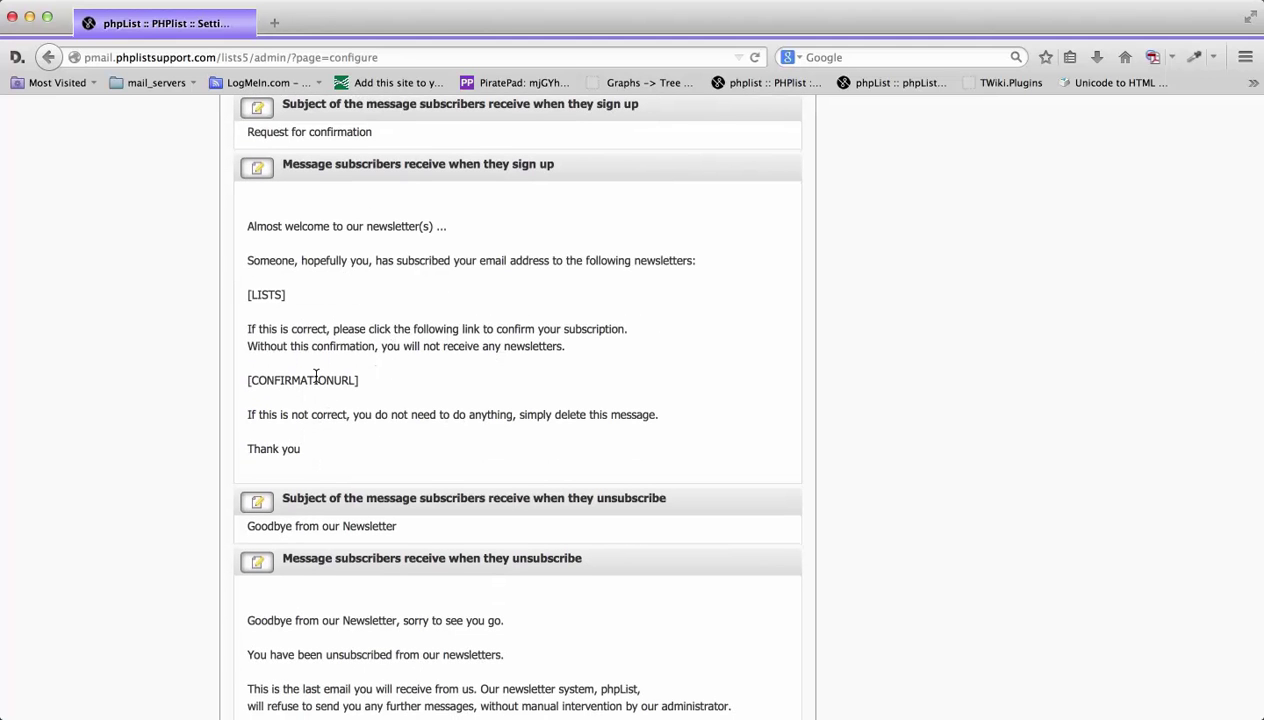
Review the transactional messages sent when subscribers unsubscribe, confirm their address, change their details or request their personal location
scroll(316, 376, "down", 7)
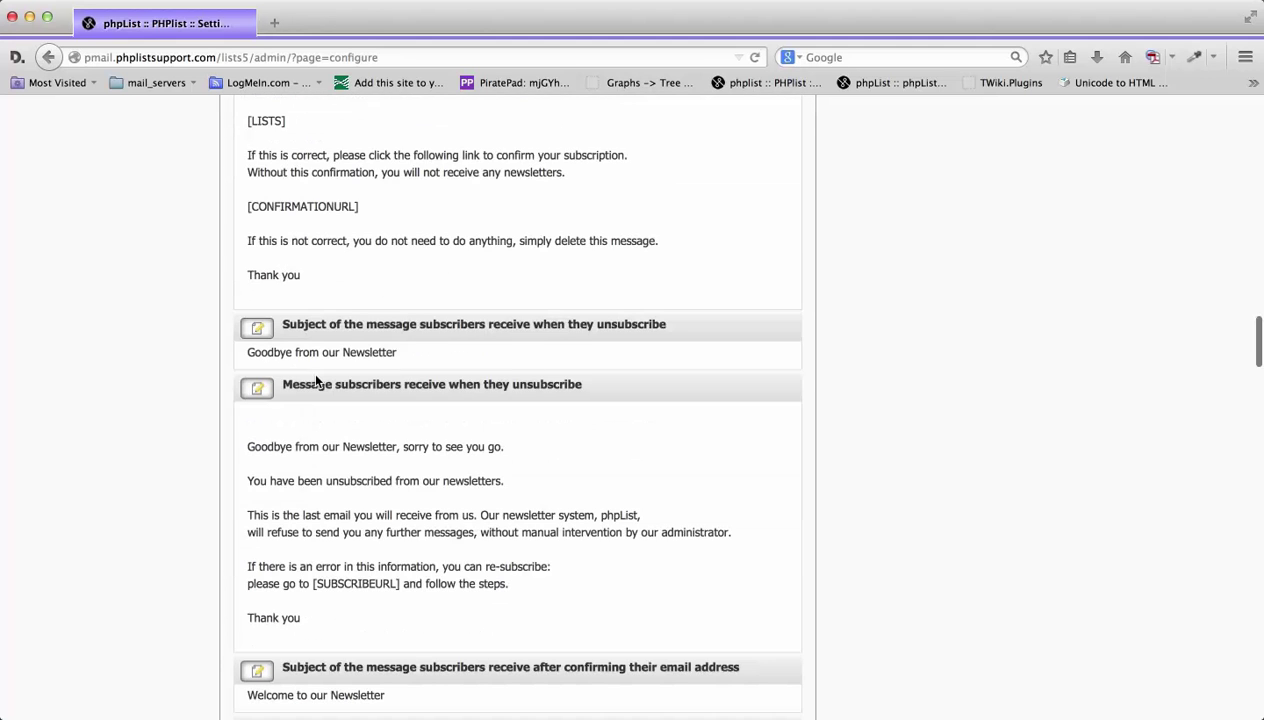
scroll(316, 378, "down", 11)
scroll(316, 380, "down", 8)
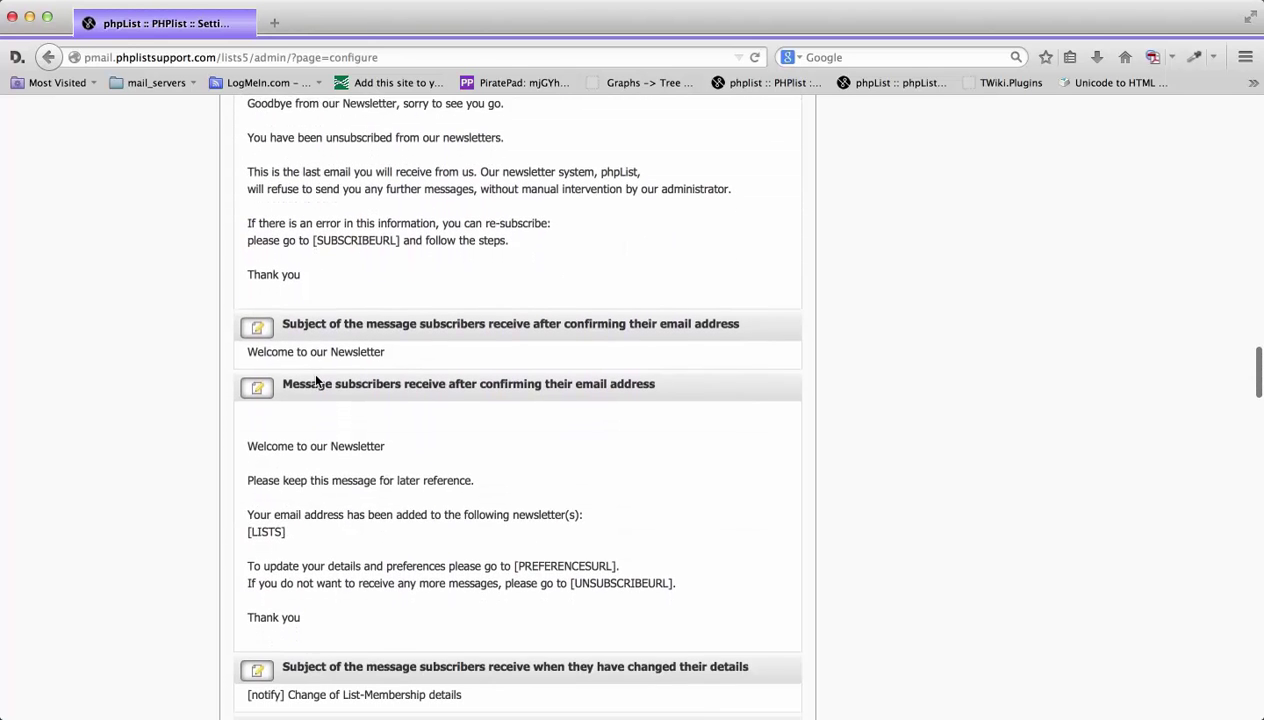
scroll(316, 379, "down", 8)
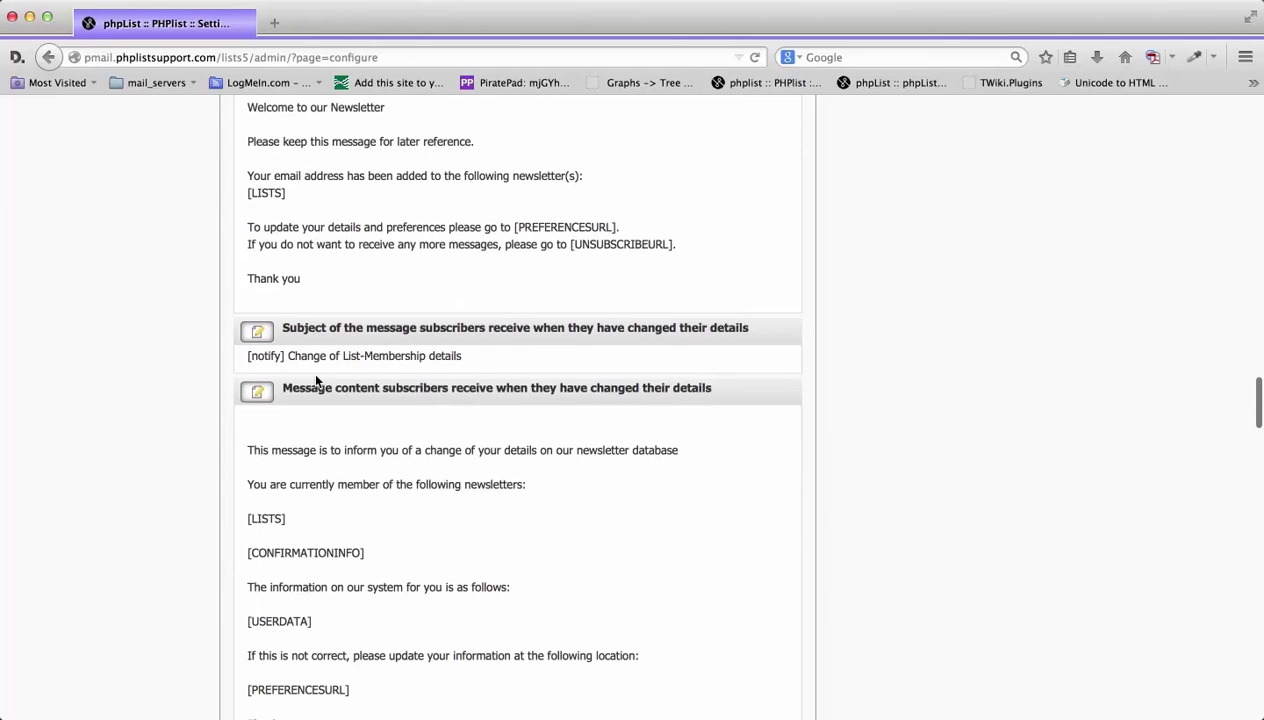
scroll(316, 380, "down", 12)
scroll(316, 380, "down", 7)
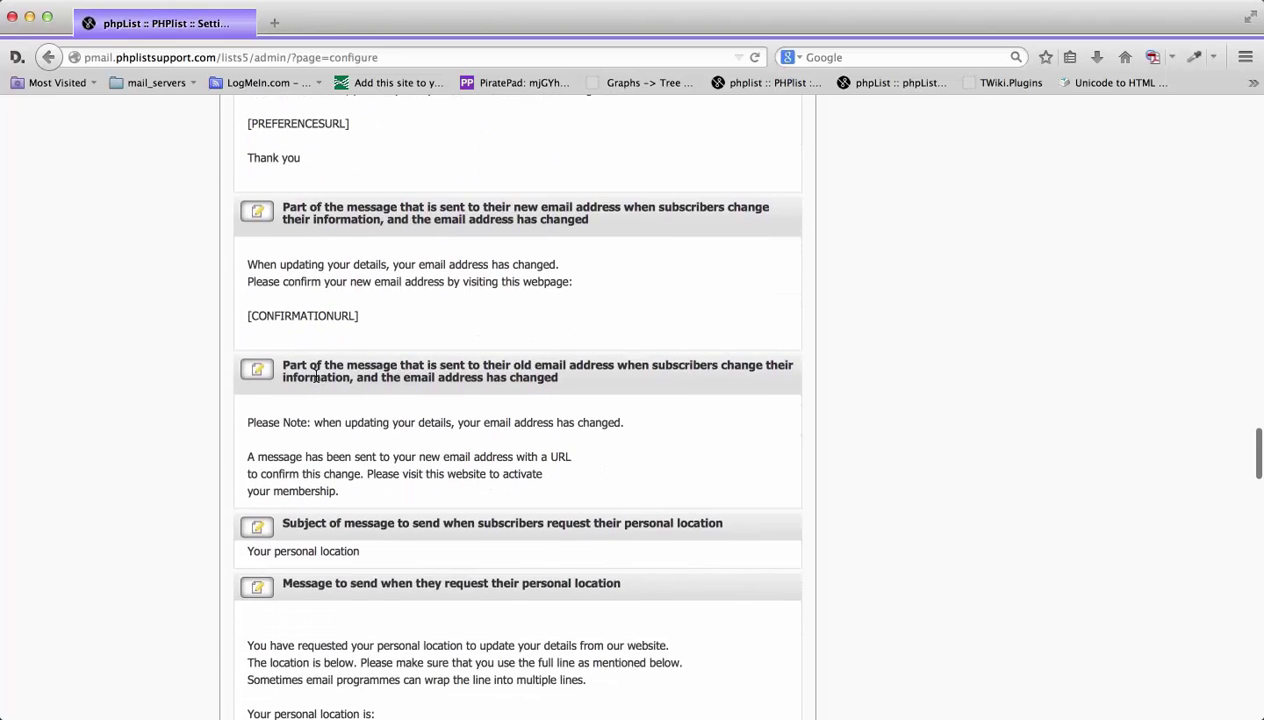
scroll(316, 376, "down", 11)
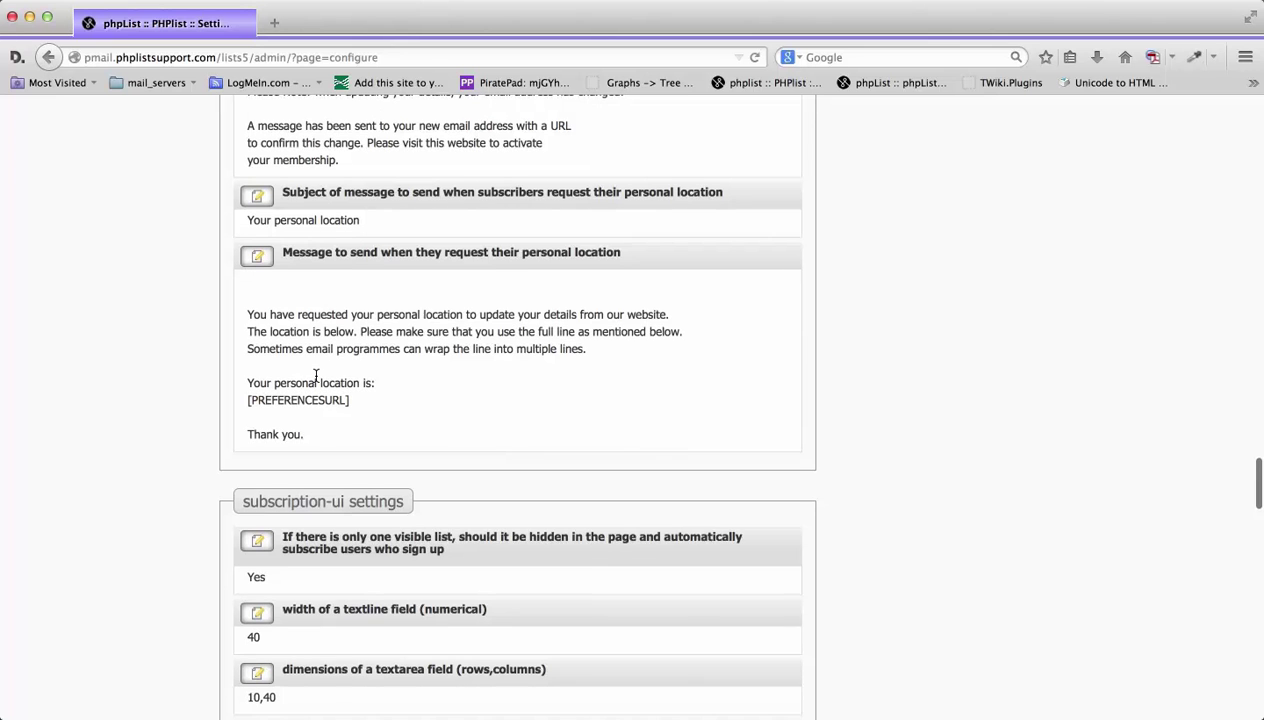
scroll(316, 376, "up", 20)
scroll(316, 376, "up", 17)
scroll(316, 376, "up", 7)
scroll(316, 376, "down", 1)
scroll(316, 380, "down", 20)
scroll(316, 380, "down", 20)
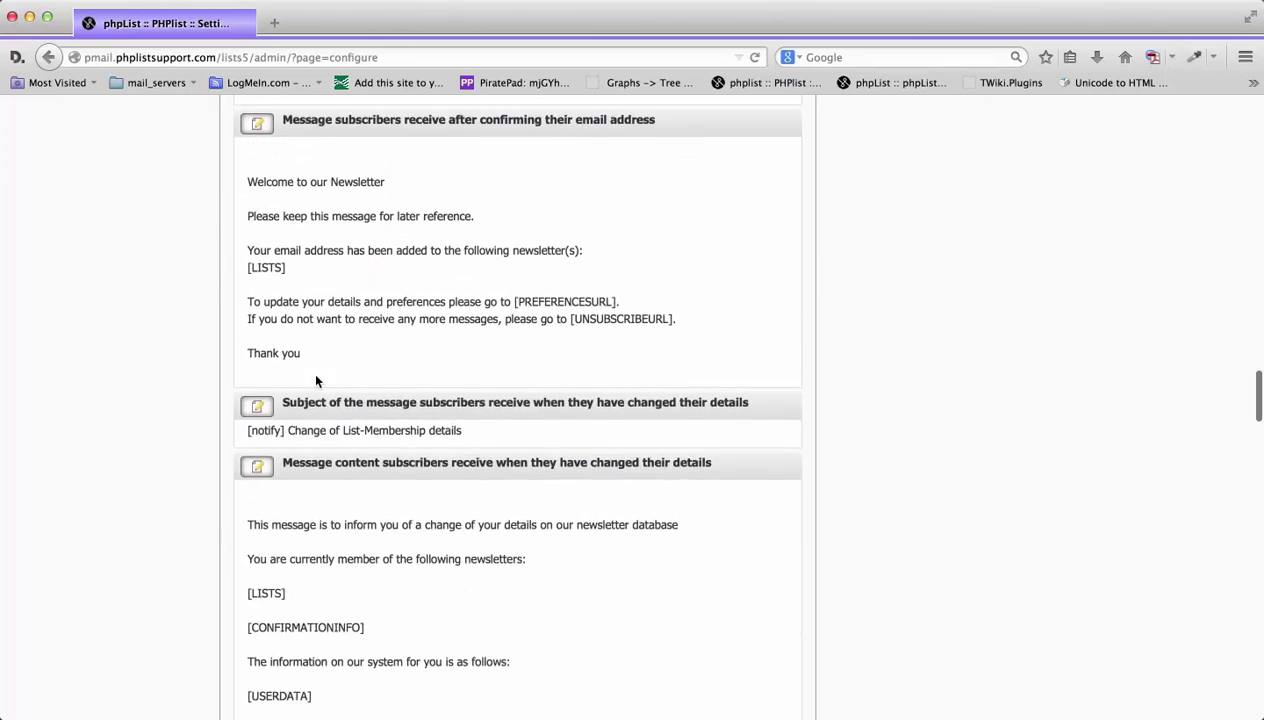
Examine the subscription-ui settings, including single-list hiding, field dimensions, the stylesheet links in the public page header, and the public page footer
scroll(316, 375, "down", 20)
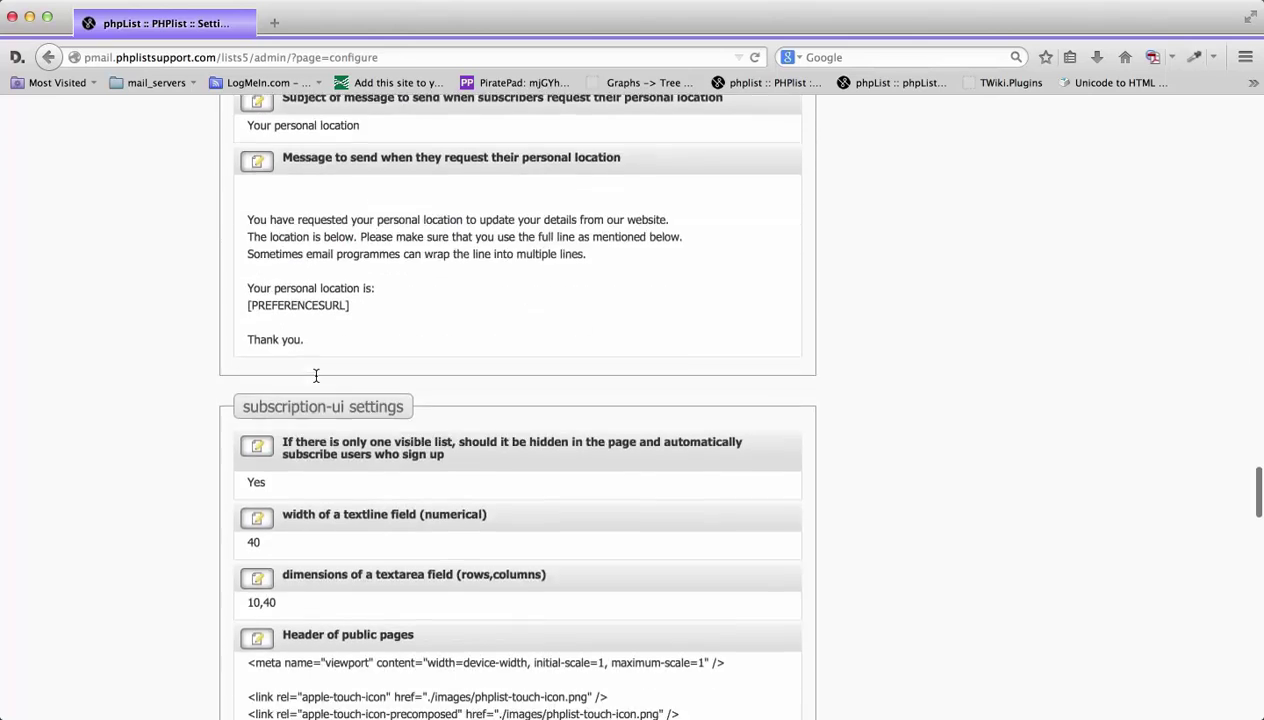
scroll(316, 375, "down", 13)
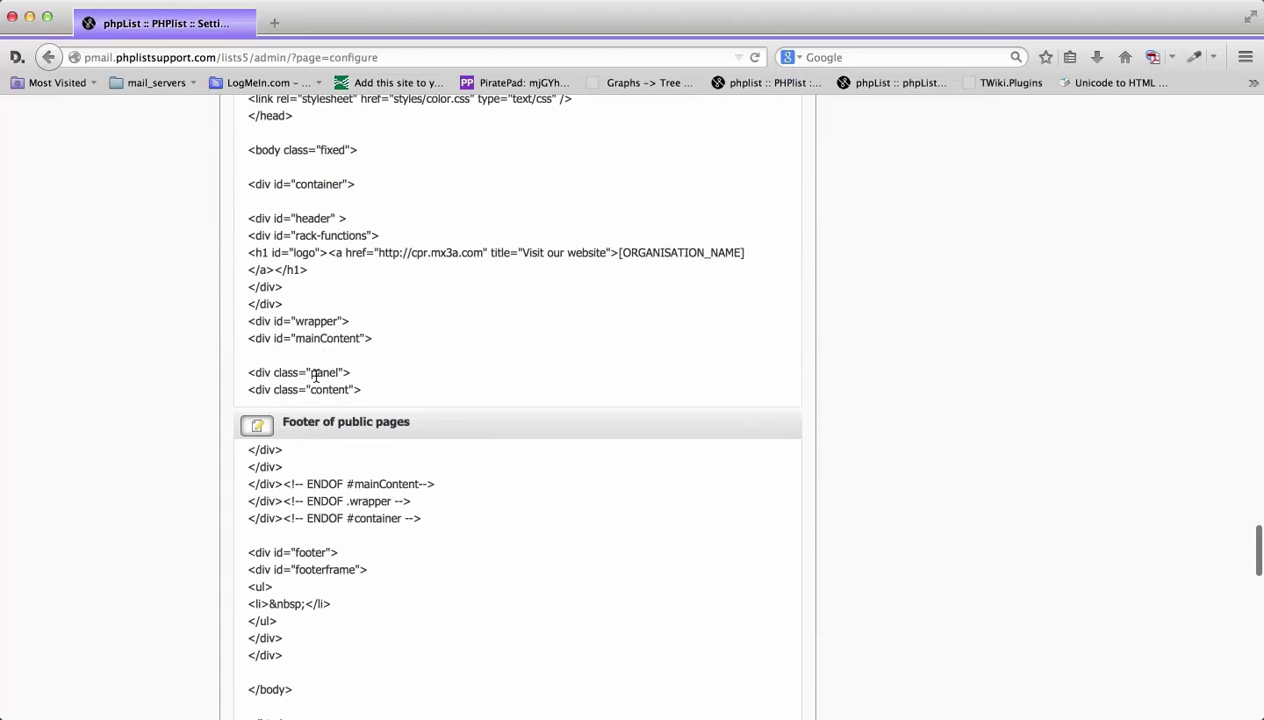
scroll(316, 378, "up", 5)
scroll(316, 378, "up", 20)
scroll(316, 379, "down", 10)
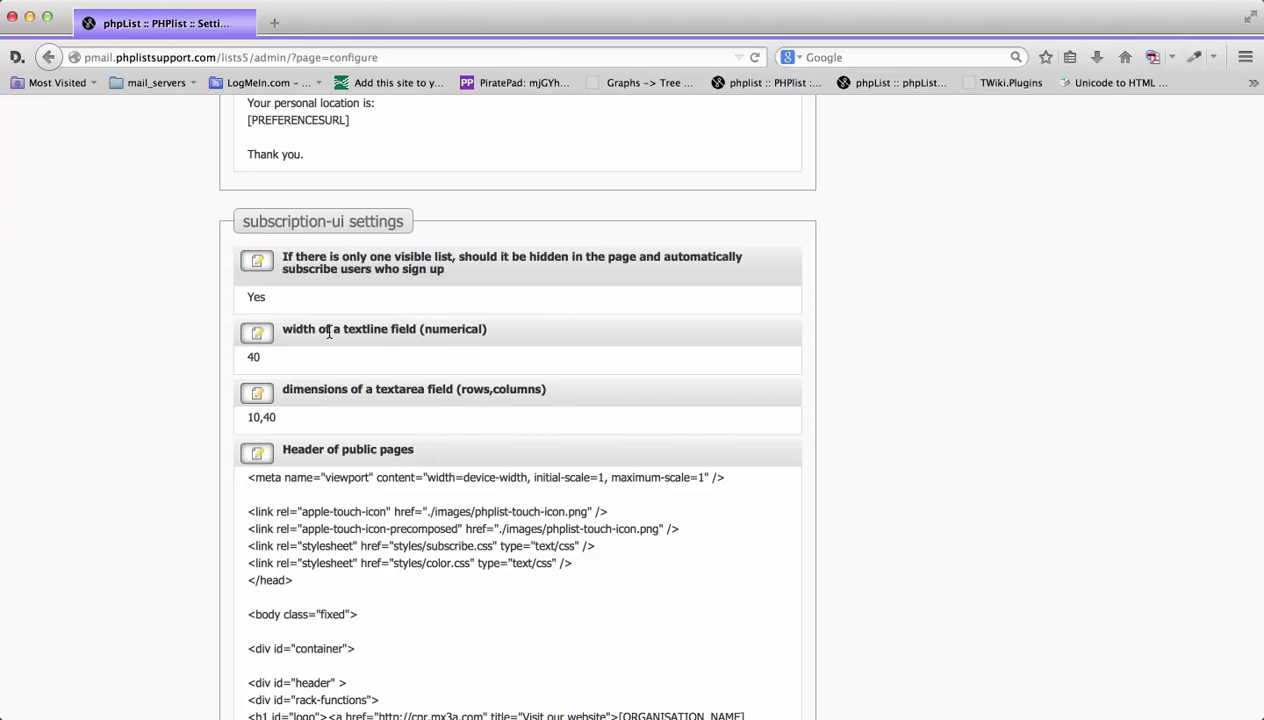
scroll(288, 366, "down", 2)
scroll(288, 367, "down", 3)
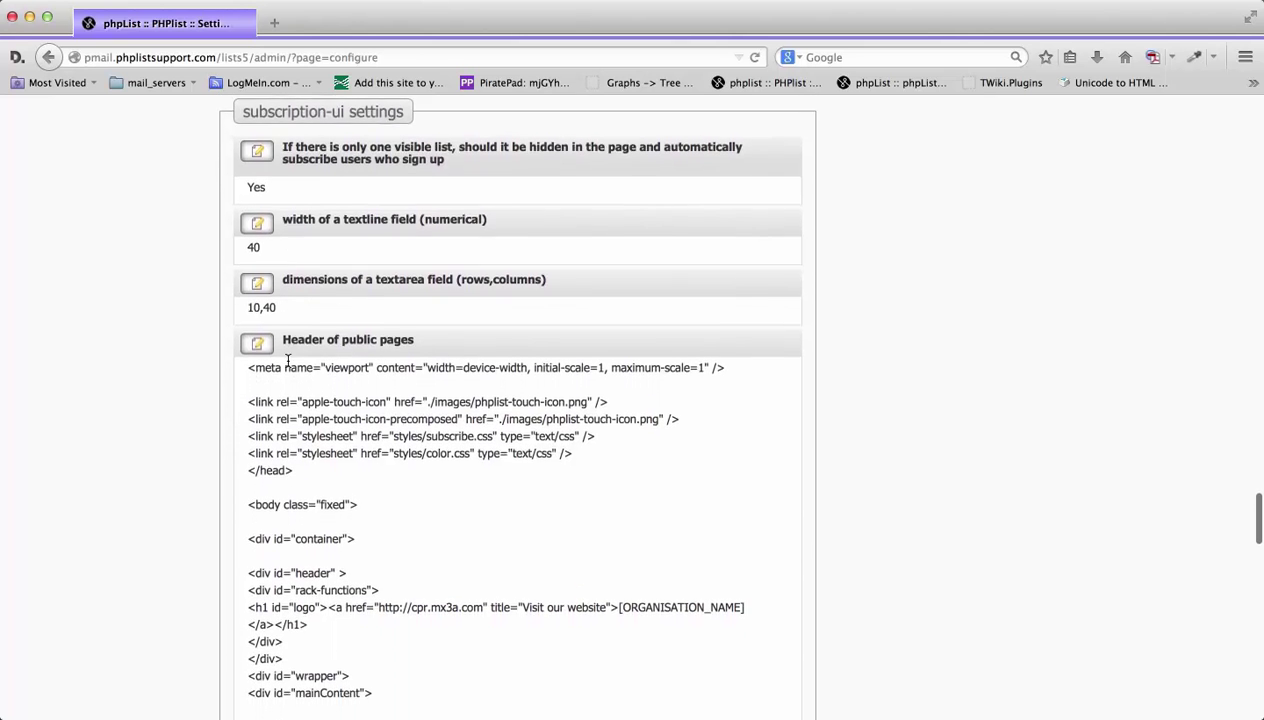
scroll(288, 366, "down", 1)
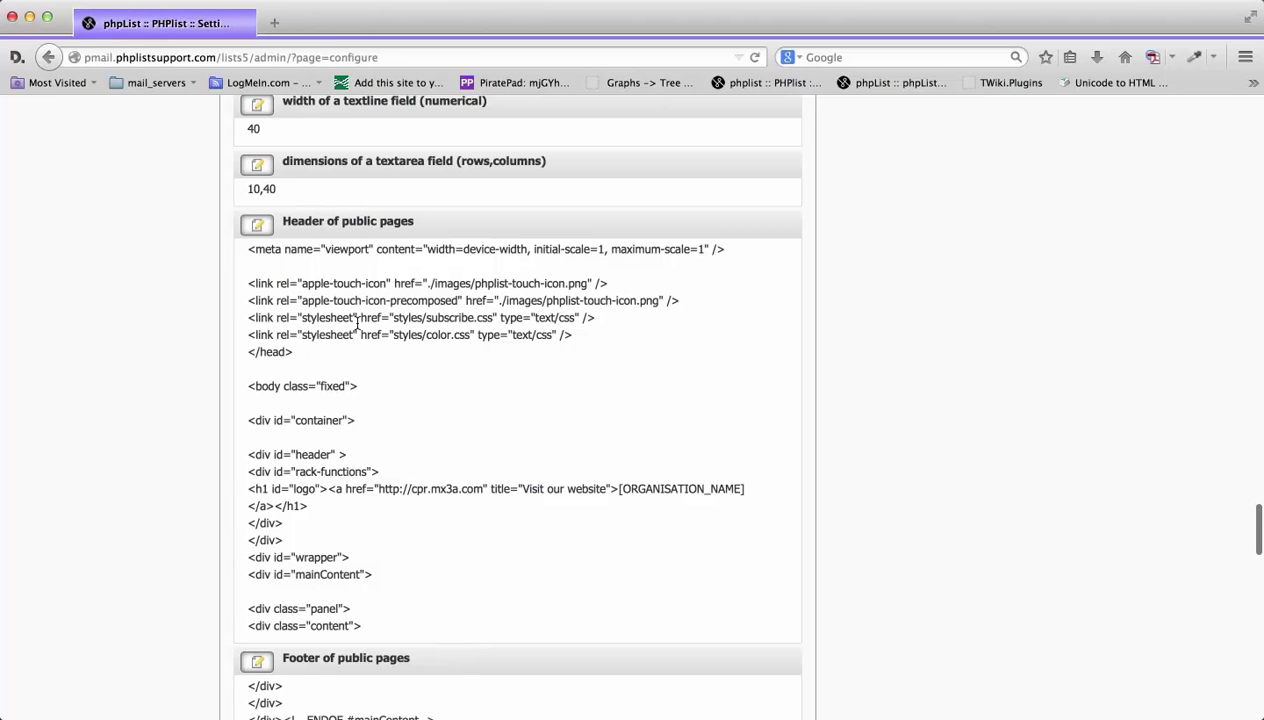
double_click(446, 317)
left_click(446, 335)
double_click(446, 335)
scroll(446, 336, "down", 3)
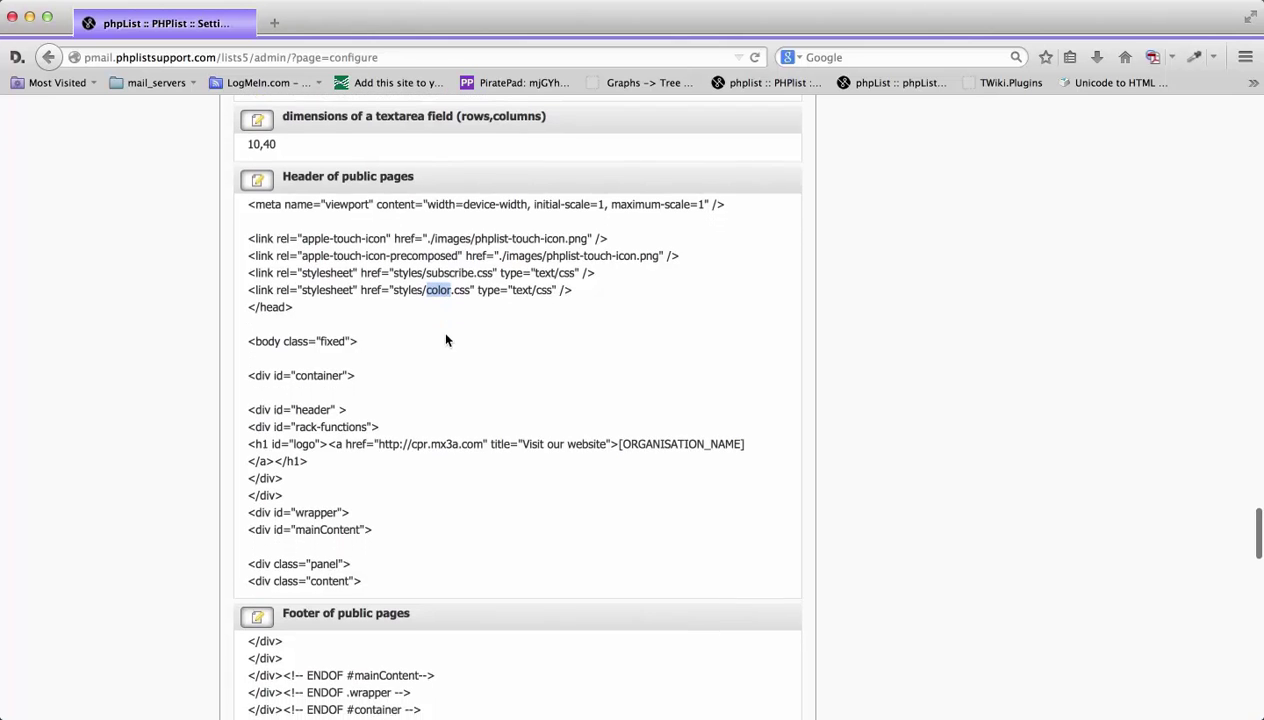
scroll(446, 340, "down", 5)
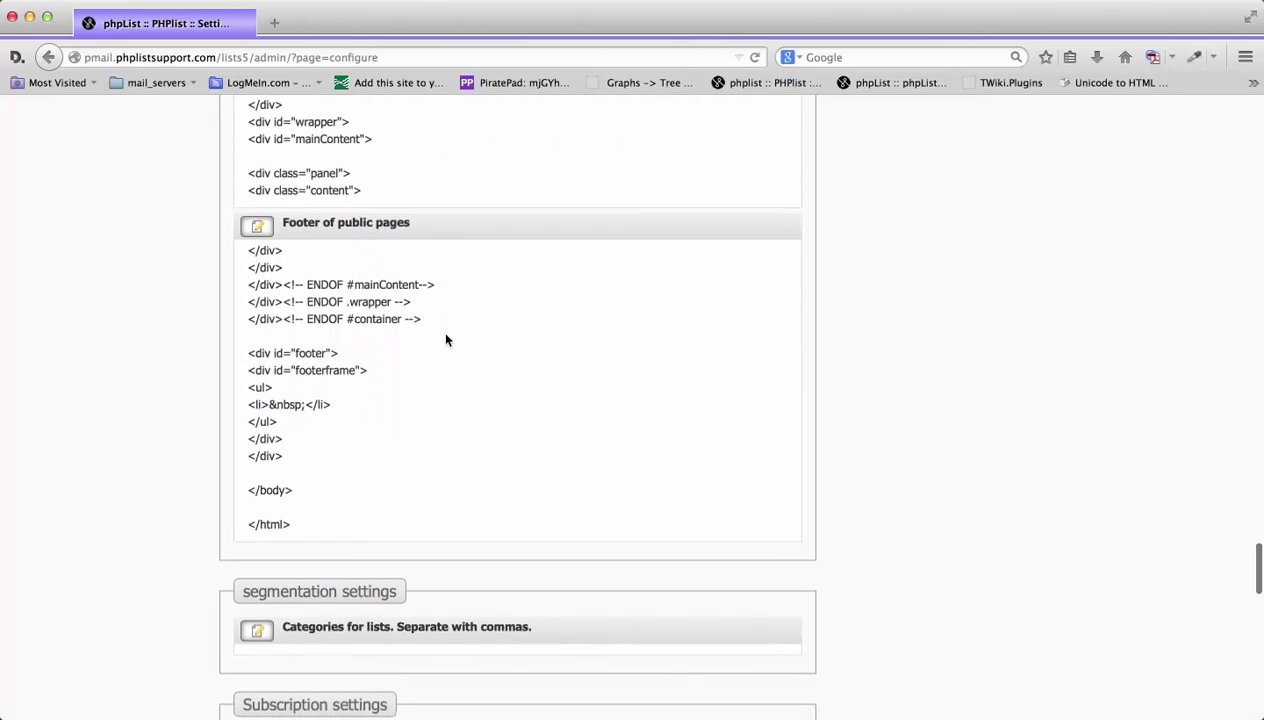
Examine the list categories setting and the subscription settings, including the default subscribe page, the subscriber-facing URLs and the AJAX subscription success text
scroll(446, 340, "down", 5)
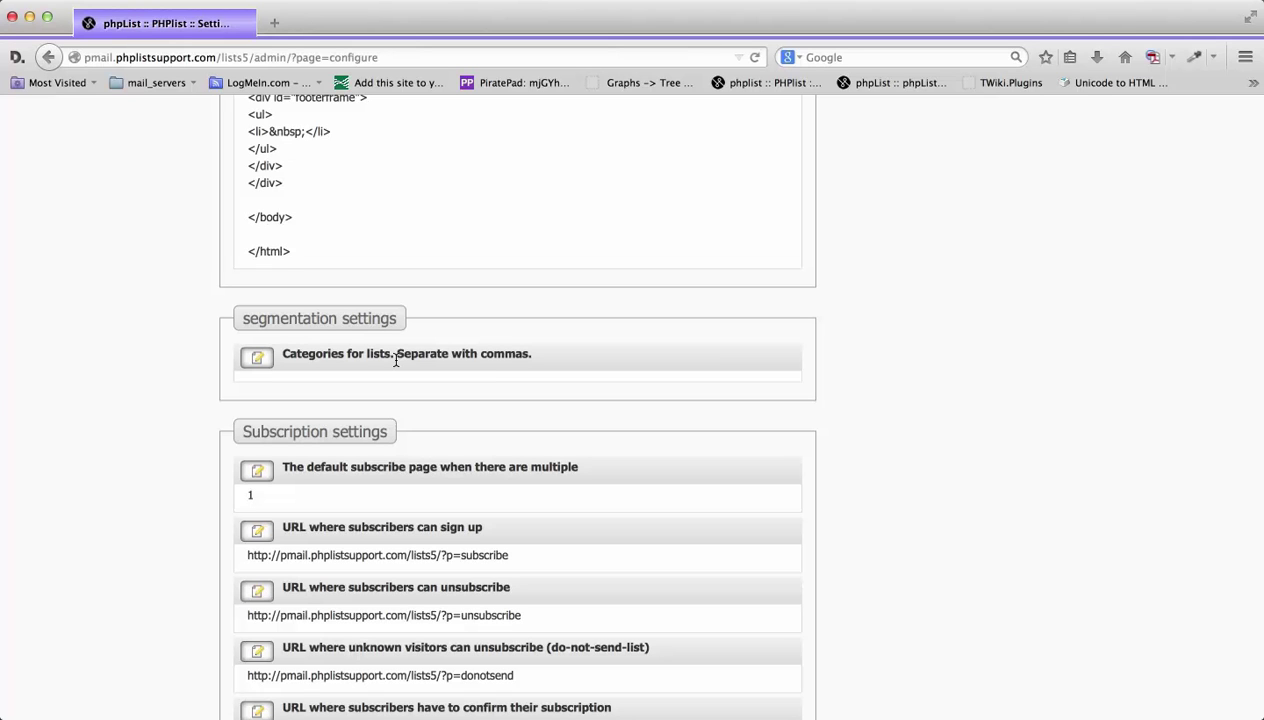
scroll(396, 361, "down", 3)
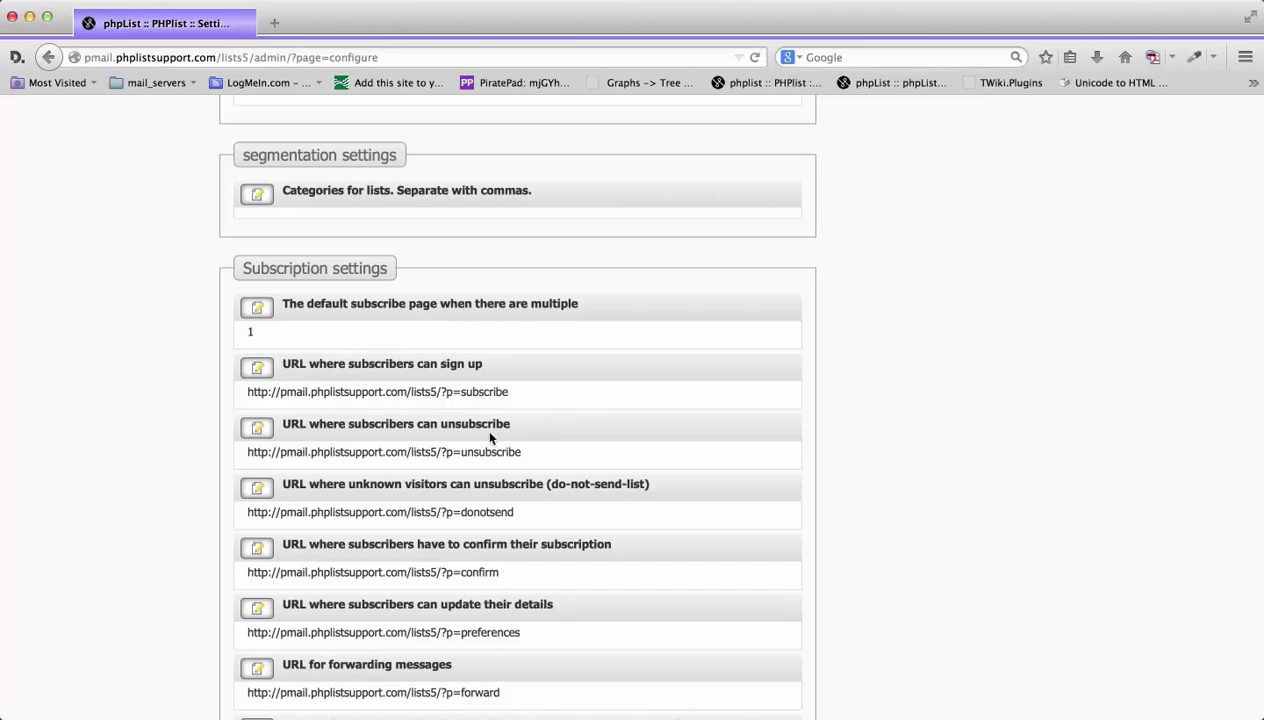
scroll(490, 437, "down", 2)
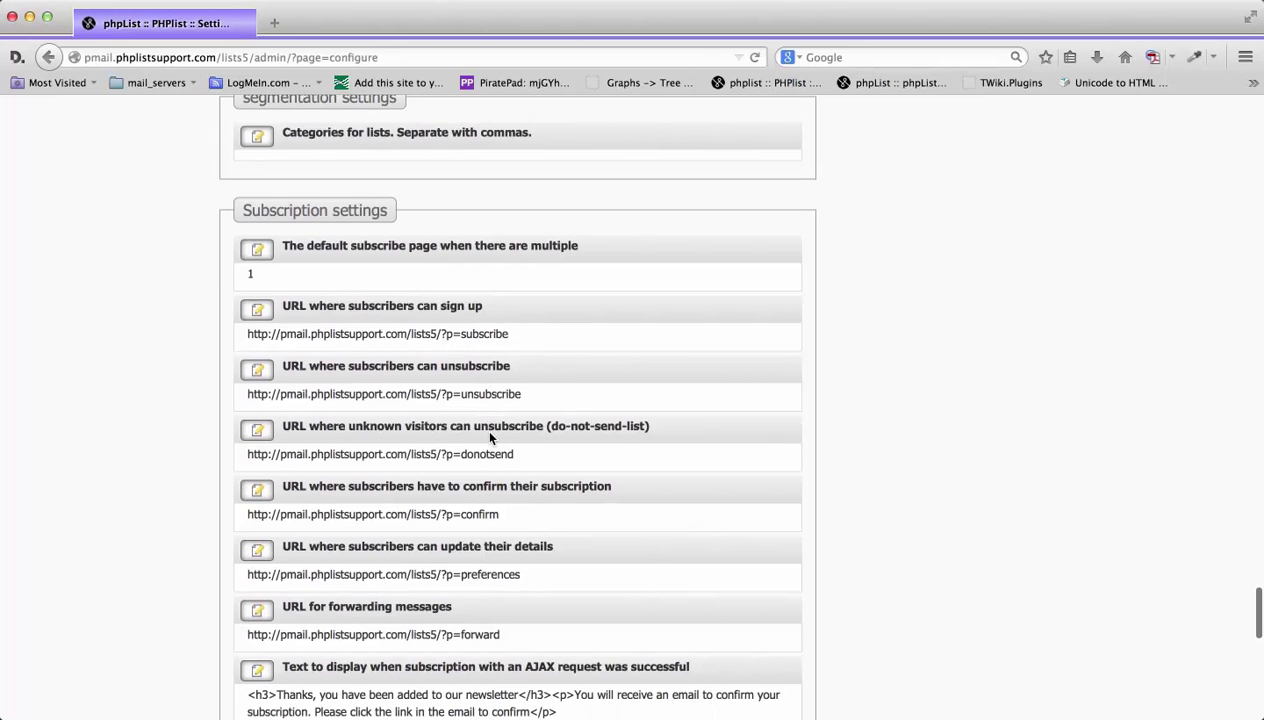
scroll(490, 437, "down", 3)
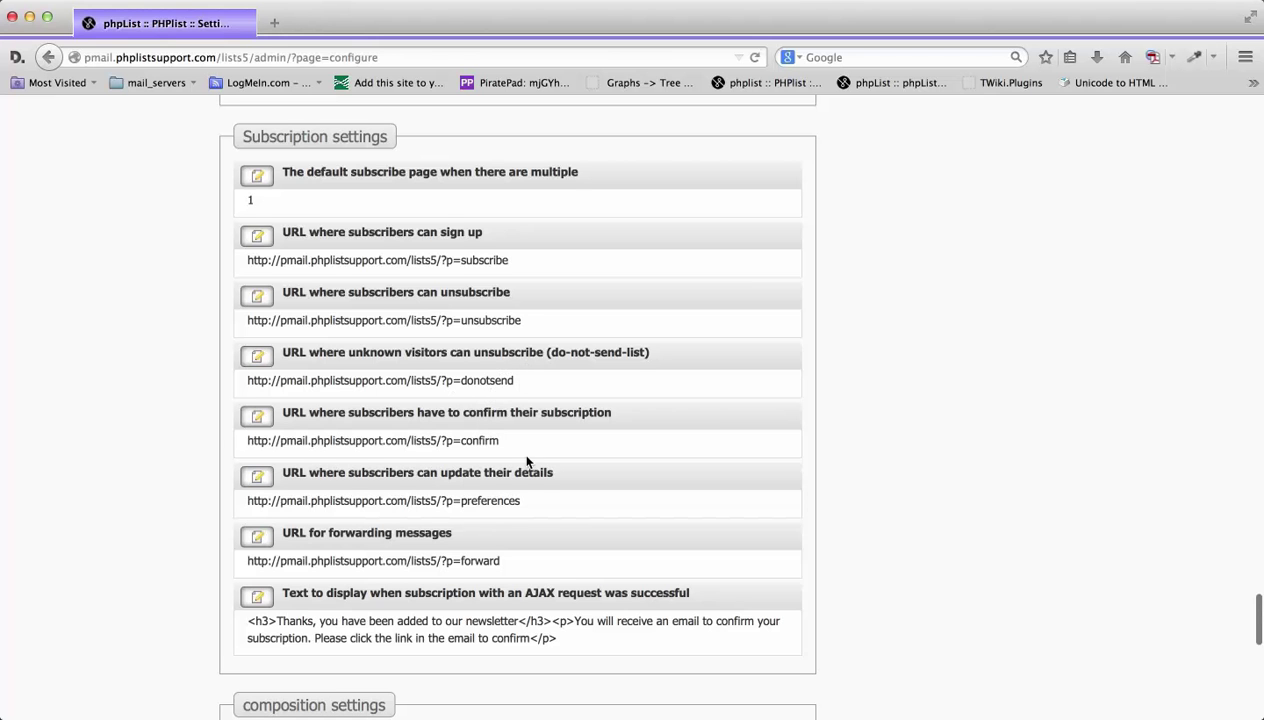
scroll(525, 463, "down", 5)
scroll(527, 461, "down", 1)
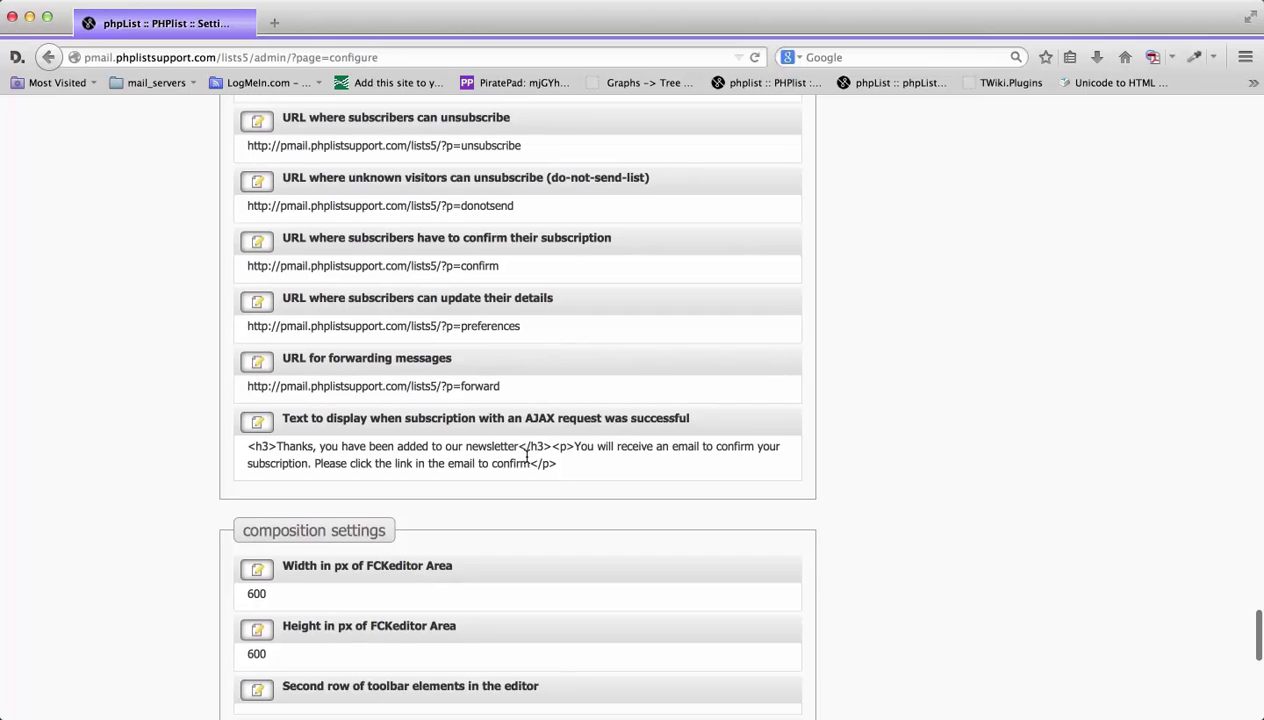
Examine the composition settings for the FCKeditor and the TinyMCE settings for paths, custom configuration and window size
scroll(527, 456, "down", 6)
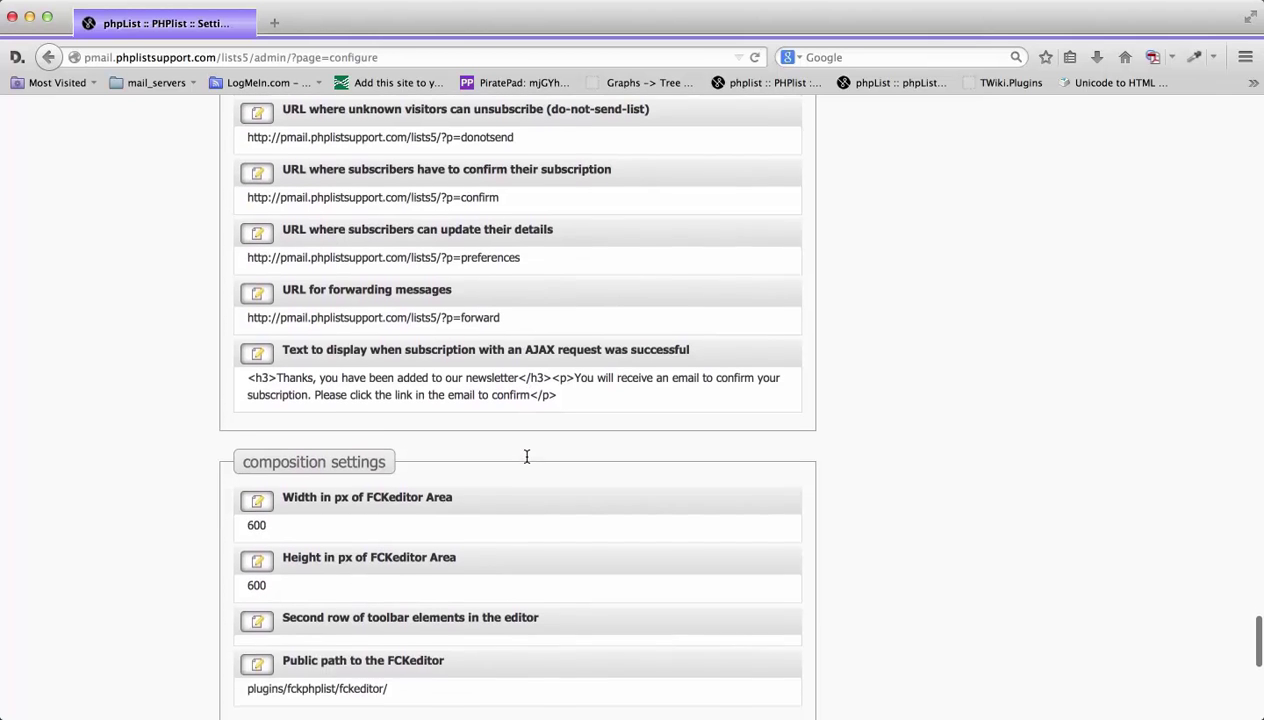
scroll(527, 456, "down", 5)
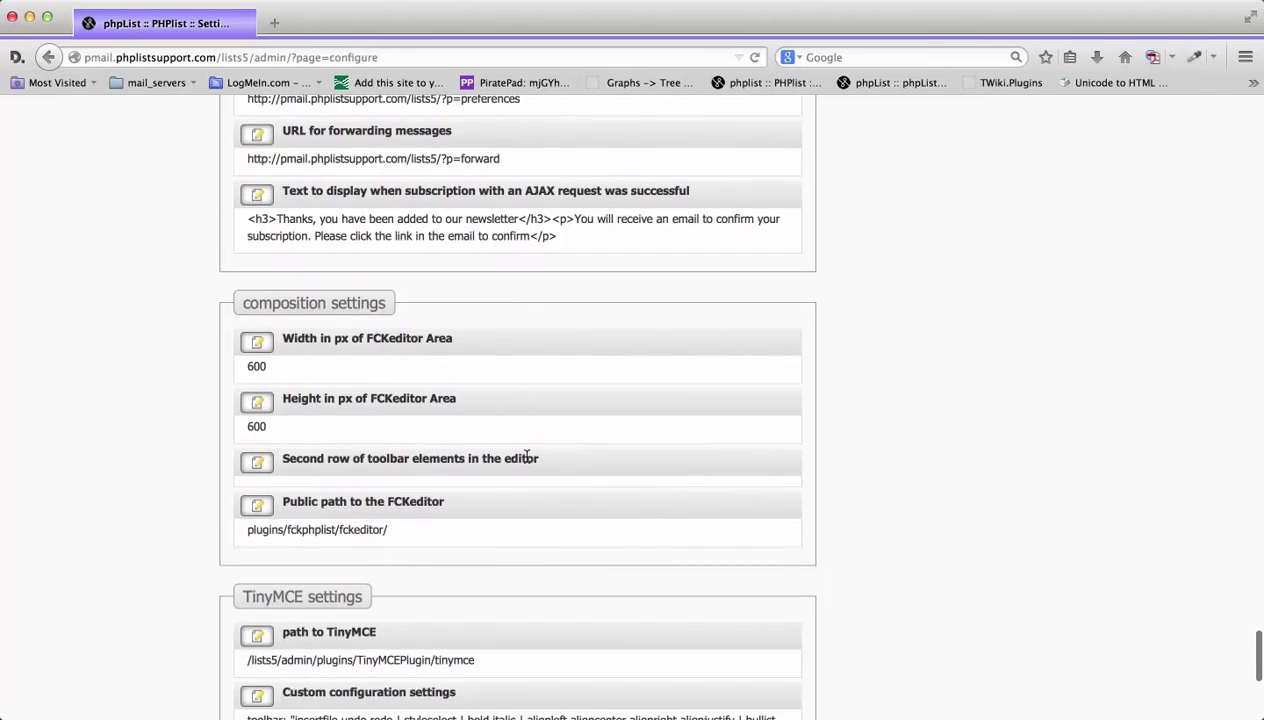
scroll(527, 456, "down", 3)
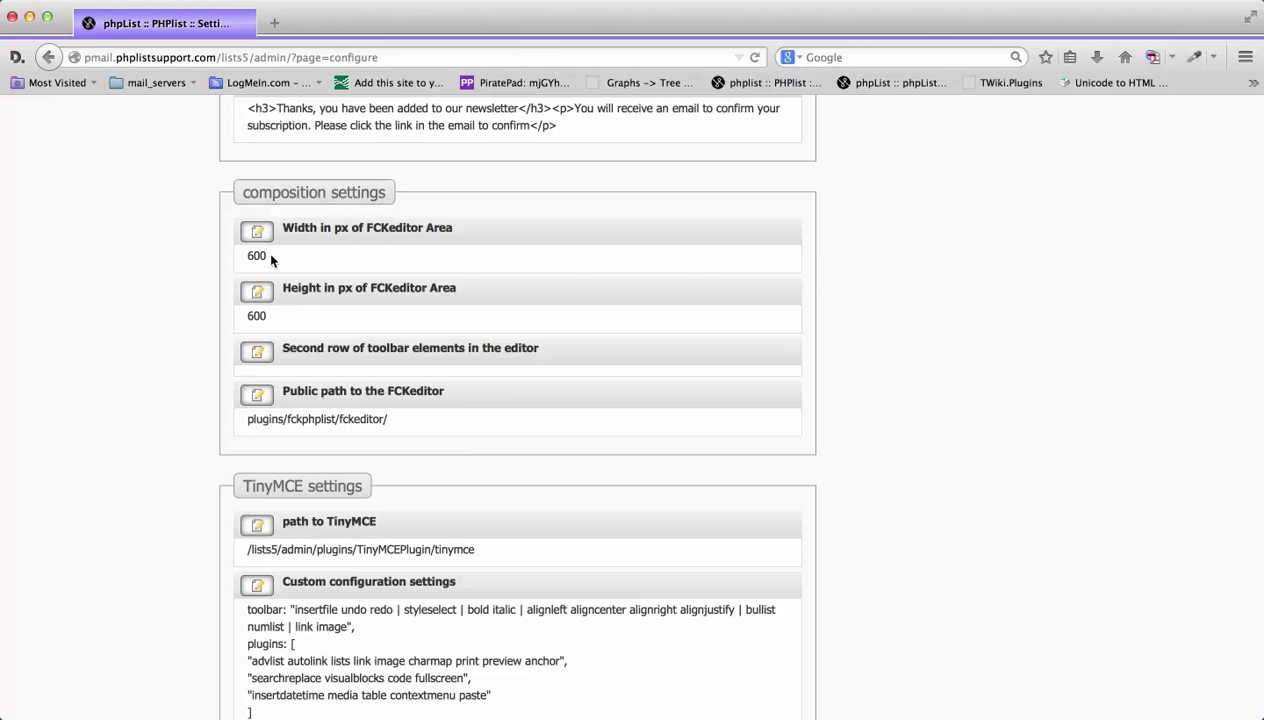
scroll(290, 320, "down", 1)
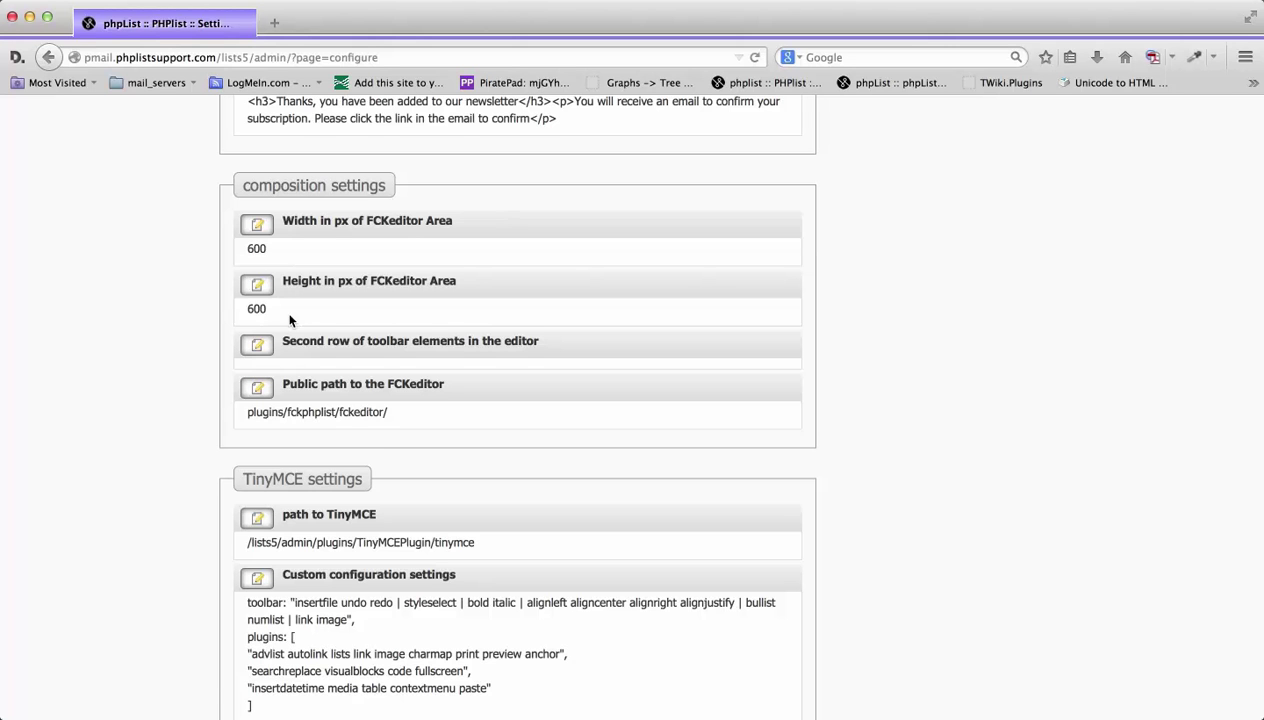
scroll(290, 320, "down", 3)
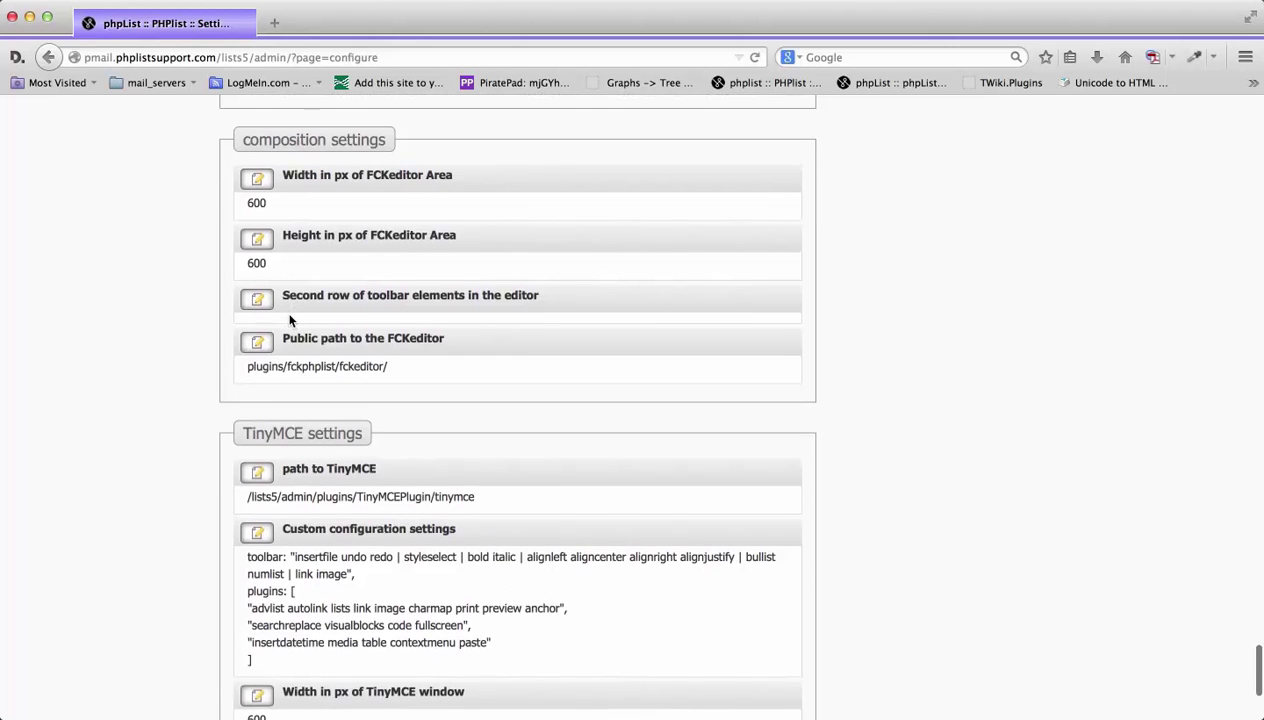
scroll(290, 320, "down", 5)
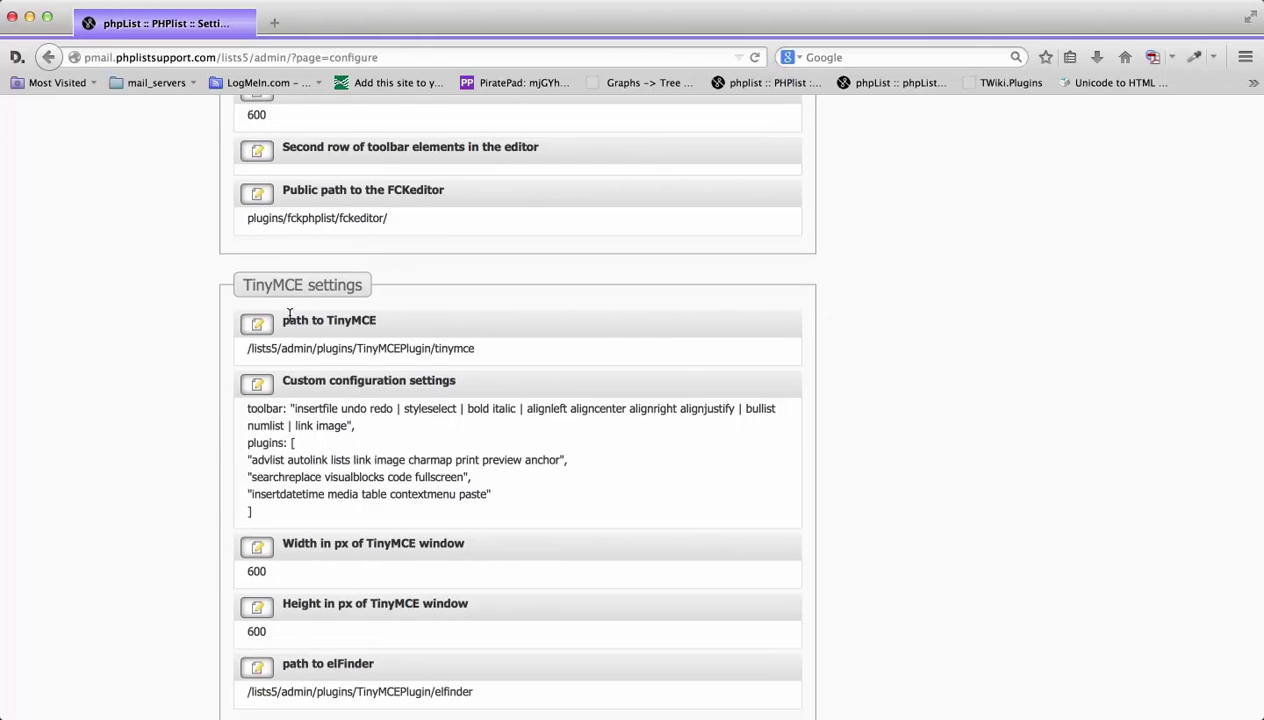
scroll(290, 320, "down", 2)
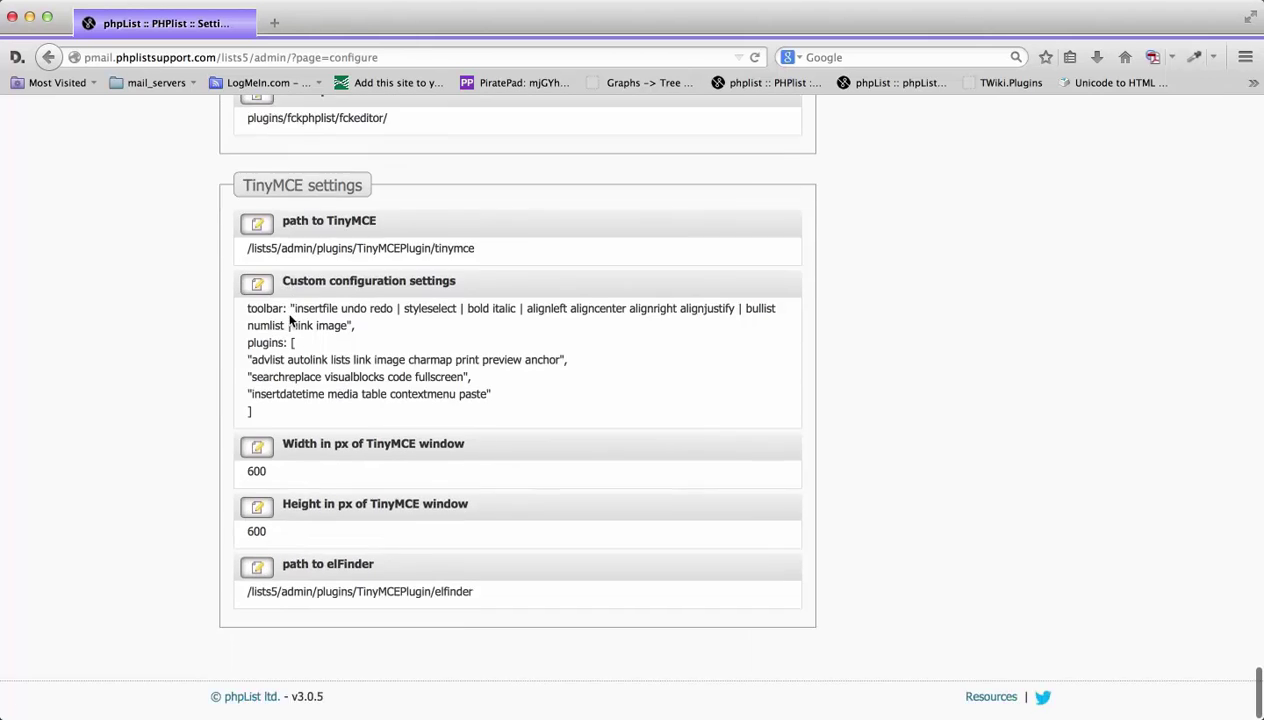
Return to the general settings and compare the website address and the server's email domain name with the domain in the browser's address
scroll(290, 320, "up", 10)
scroll(290, 320, "up", 20)
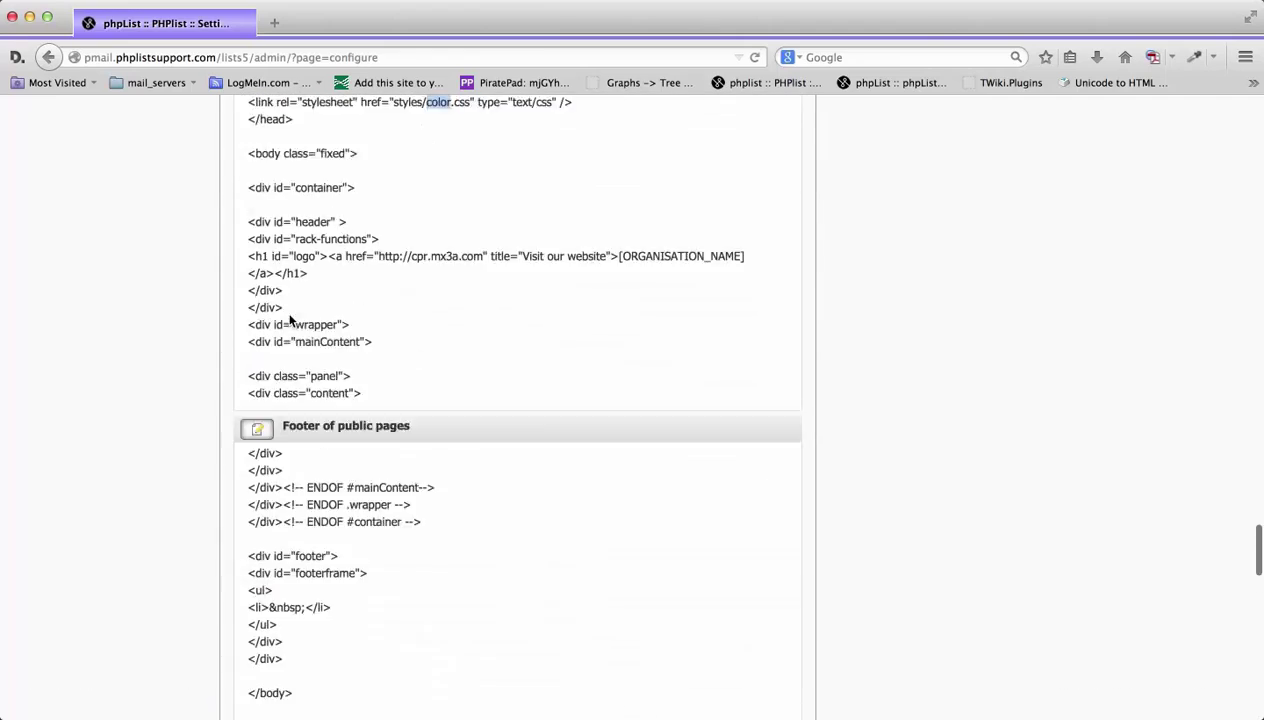
scroll(290, 320, "up", 20)
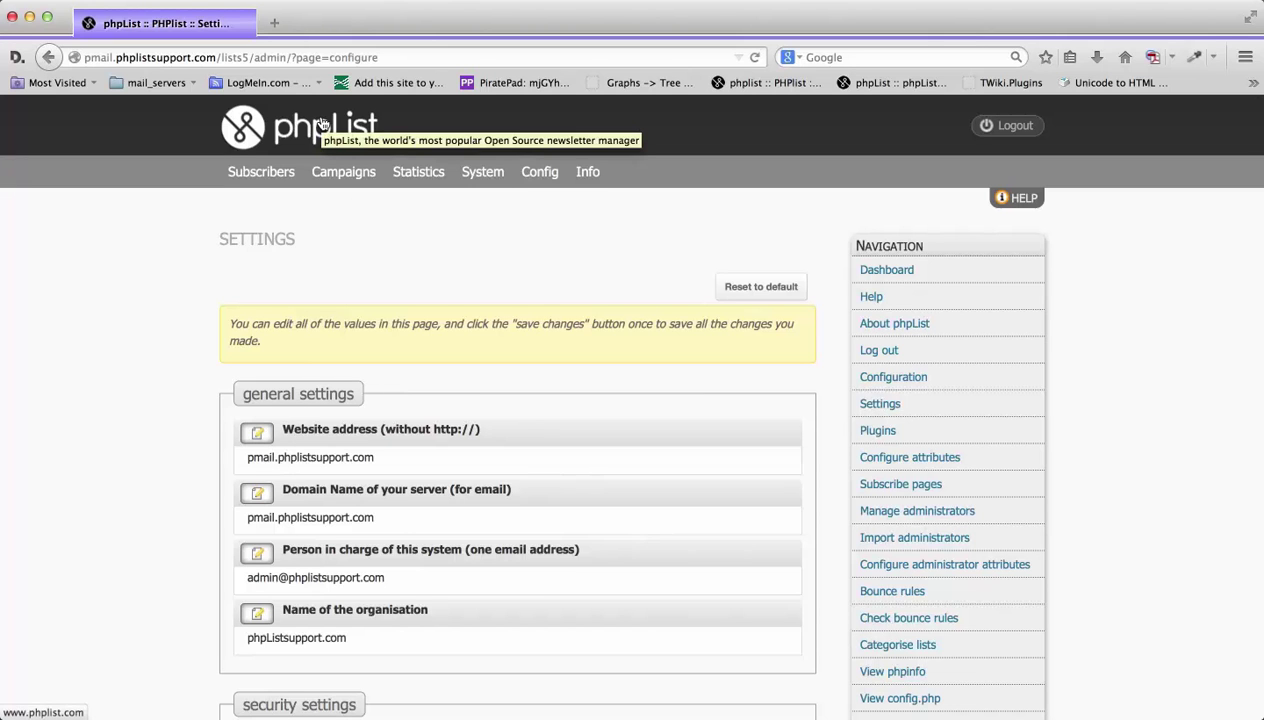
scroll(122, 356, "down", 5)
scroll(122, 356, "down", 4)
scroll(122, 356, "up", 9)
scroll(122, 356, "down", 3)
scroll(122, 356, "down", 1)
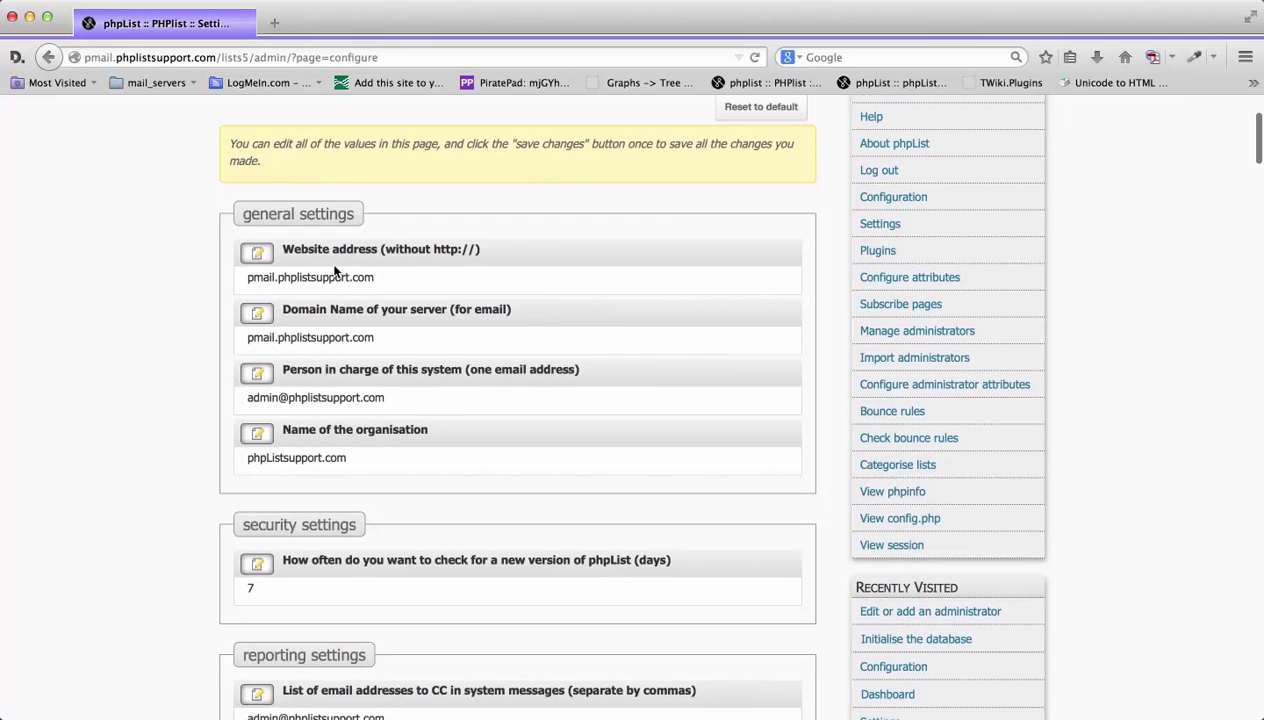
left_click_drag(248, 277, 350, 288)
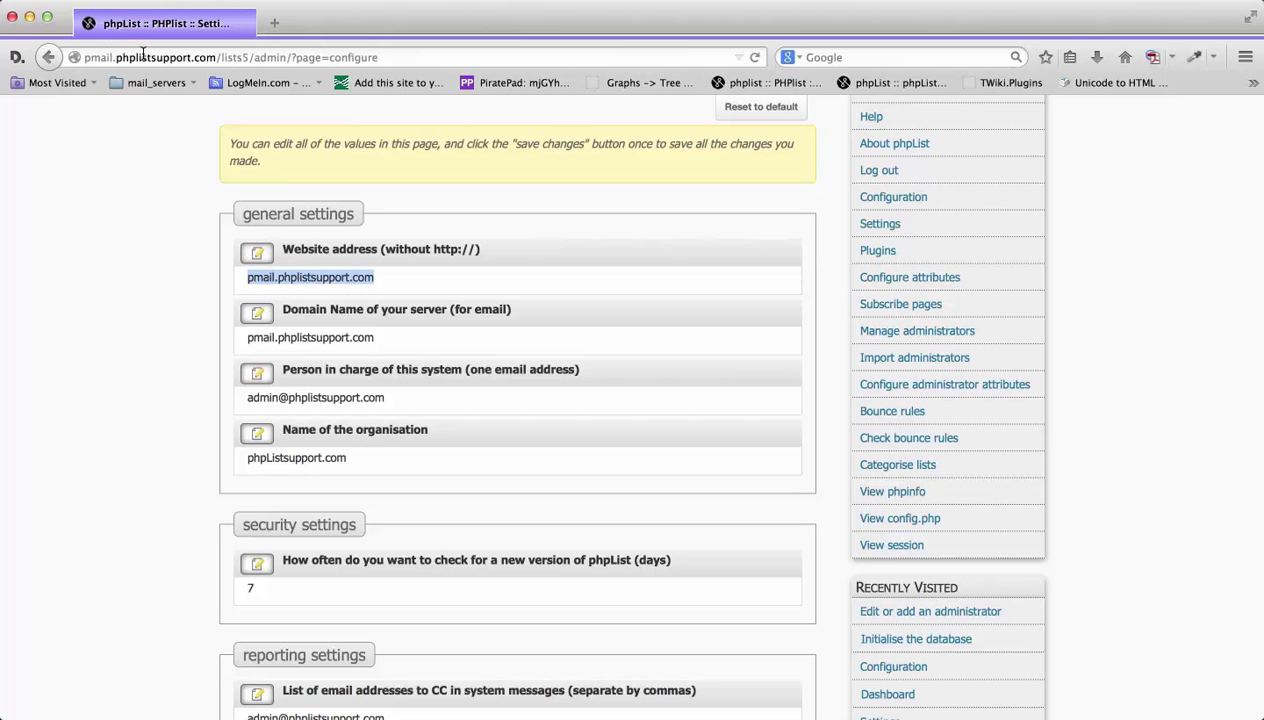
double_click(98, 58)
left_click_drag(98, 58, 214, 60)
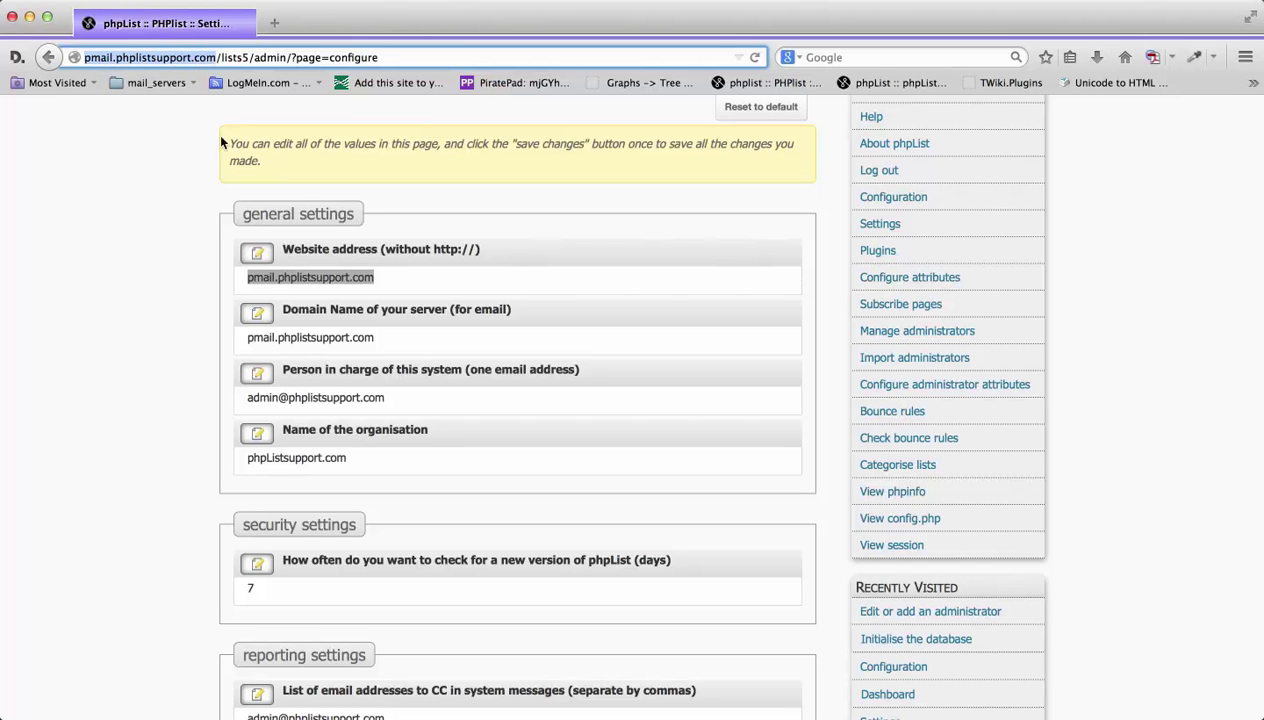
left_click(166, 390)
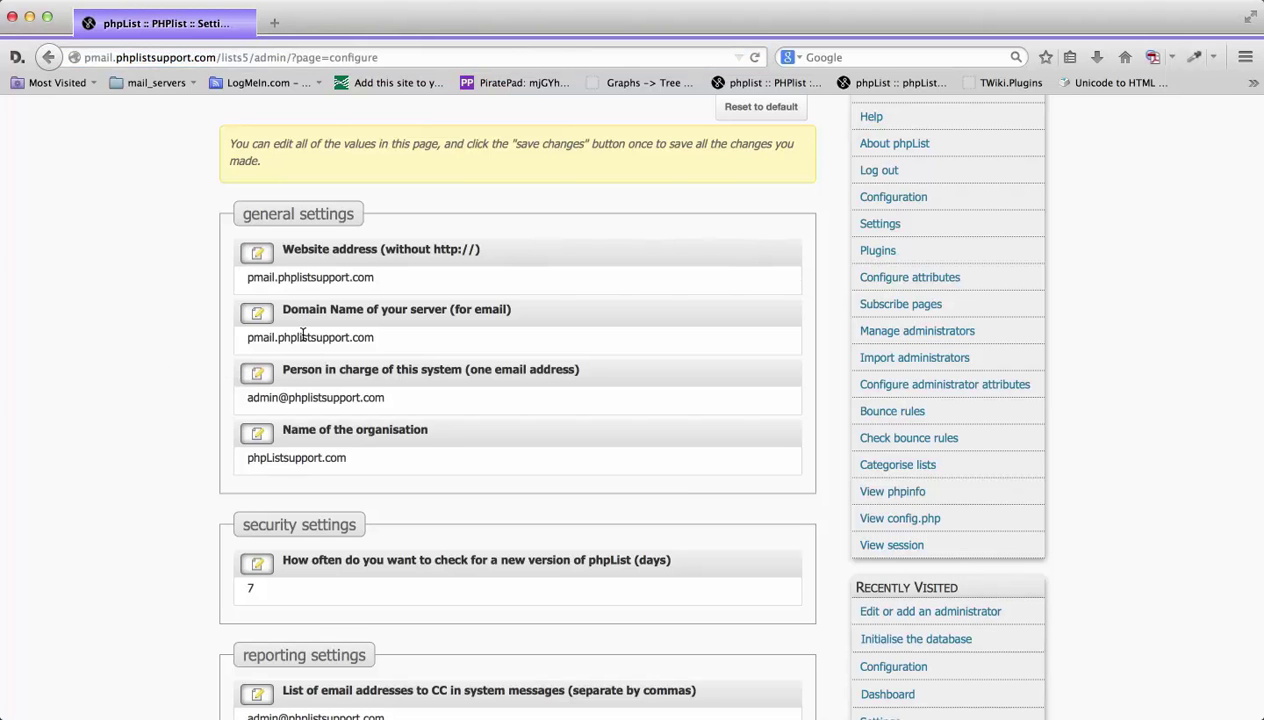
left_click_drag(249, 337, 357, 340)
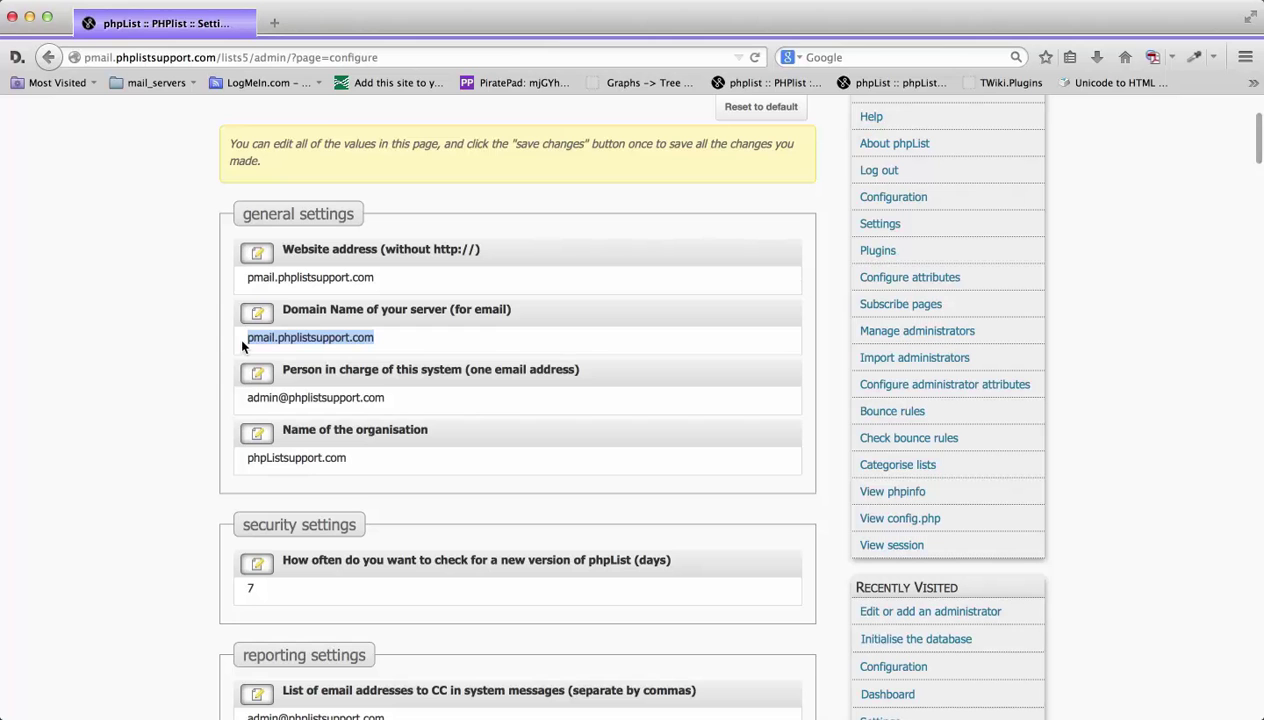
Skim the general, security and reporting settings once more, finishing back at the start of the settings page
scroll(242, 346, "down", 3)
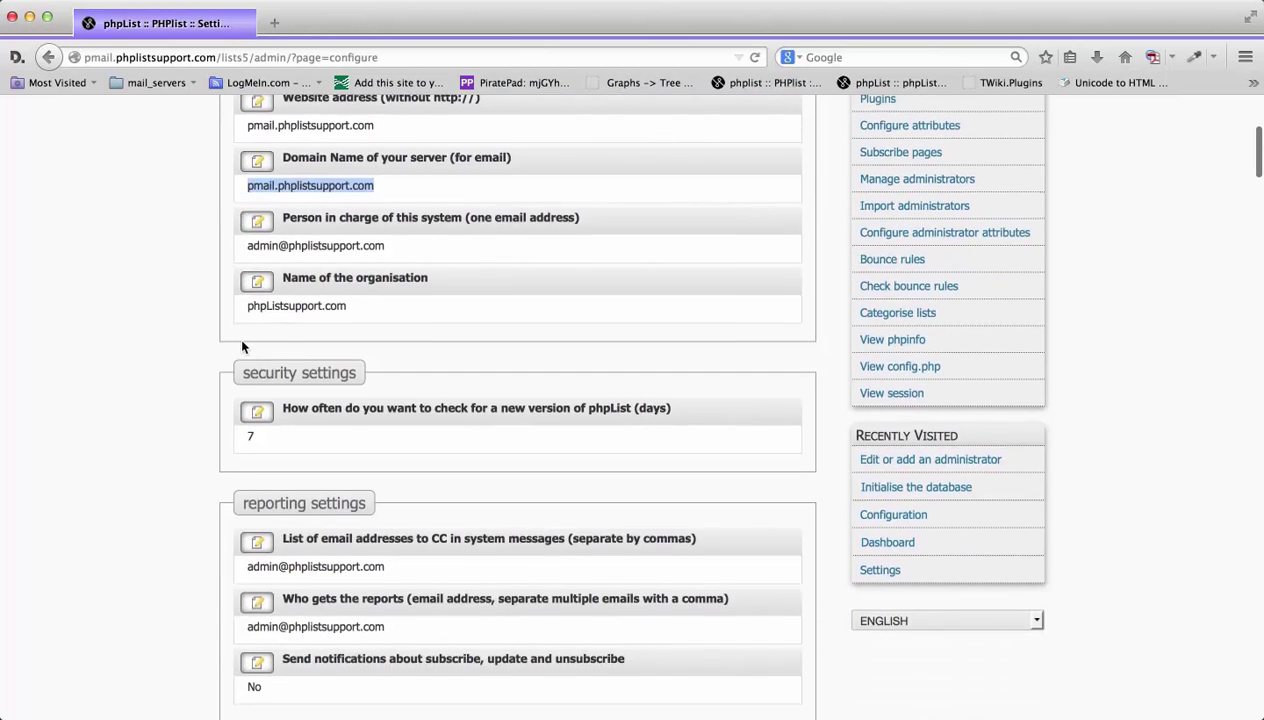
scroll(242, 346, "down", 2)
scroll(242, 346, "down", 8)
scroll(242, 346, "down", 7)
scroll(242, 346, "down", 1)
scroll(242, 346, "up", 20)
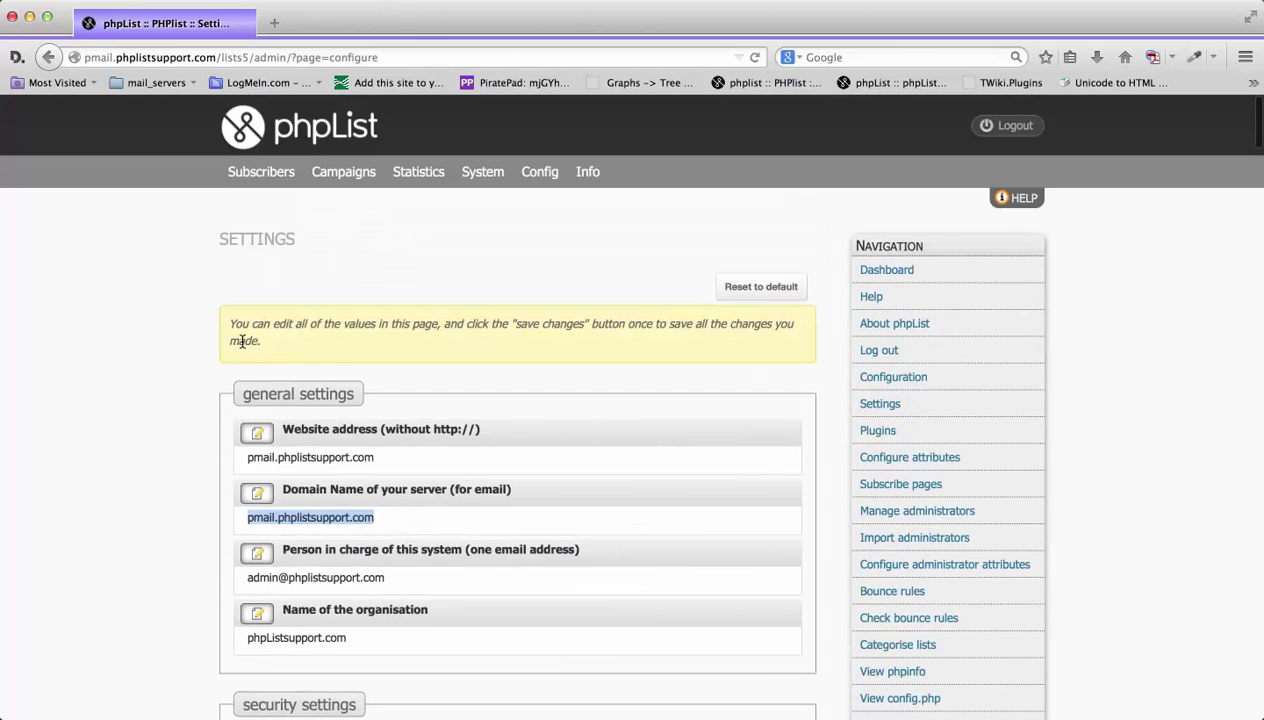
left_click(192, 400)
scroll(193, 463, "down", 2)
scroll(196, 476, "down", 7)
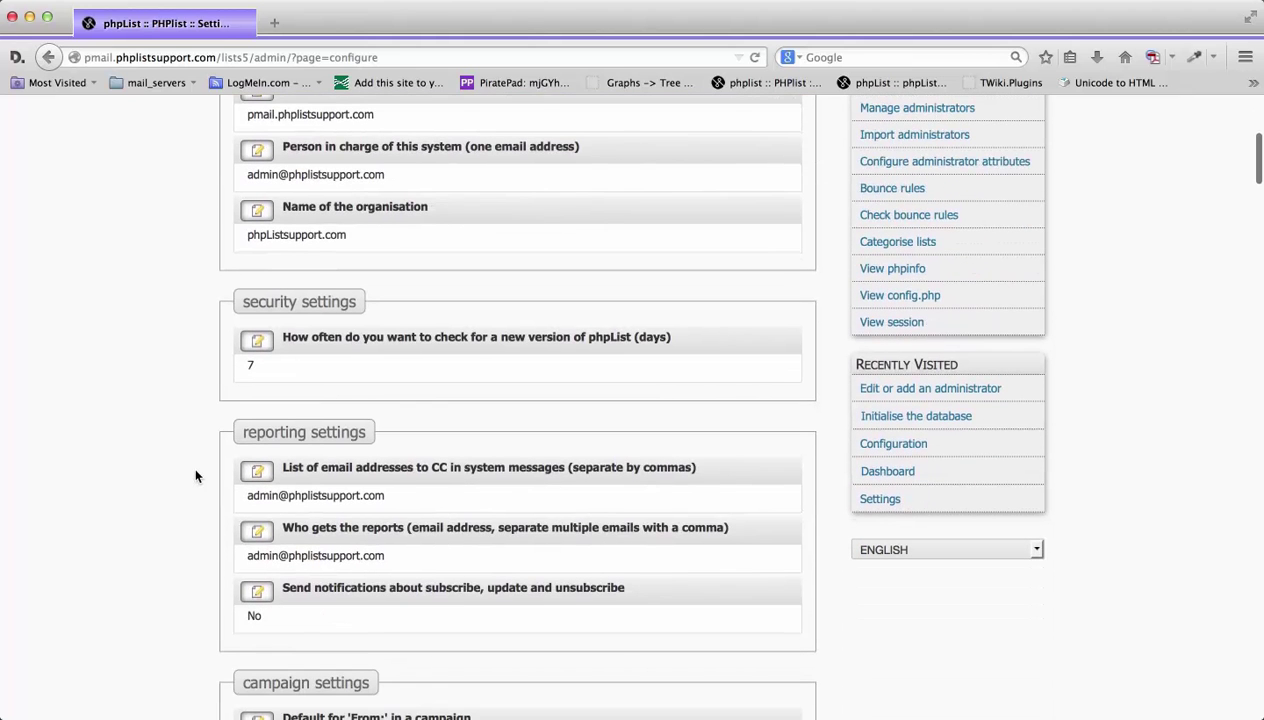
scroll(196, 475, "down", 2)
scroll(196, 475, "up", 2)
scroll(196, 476, "up", 8)
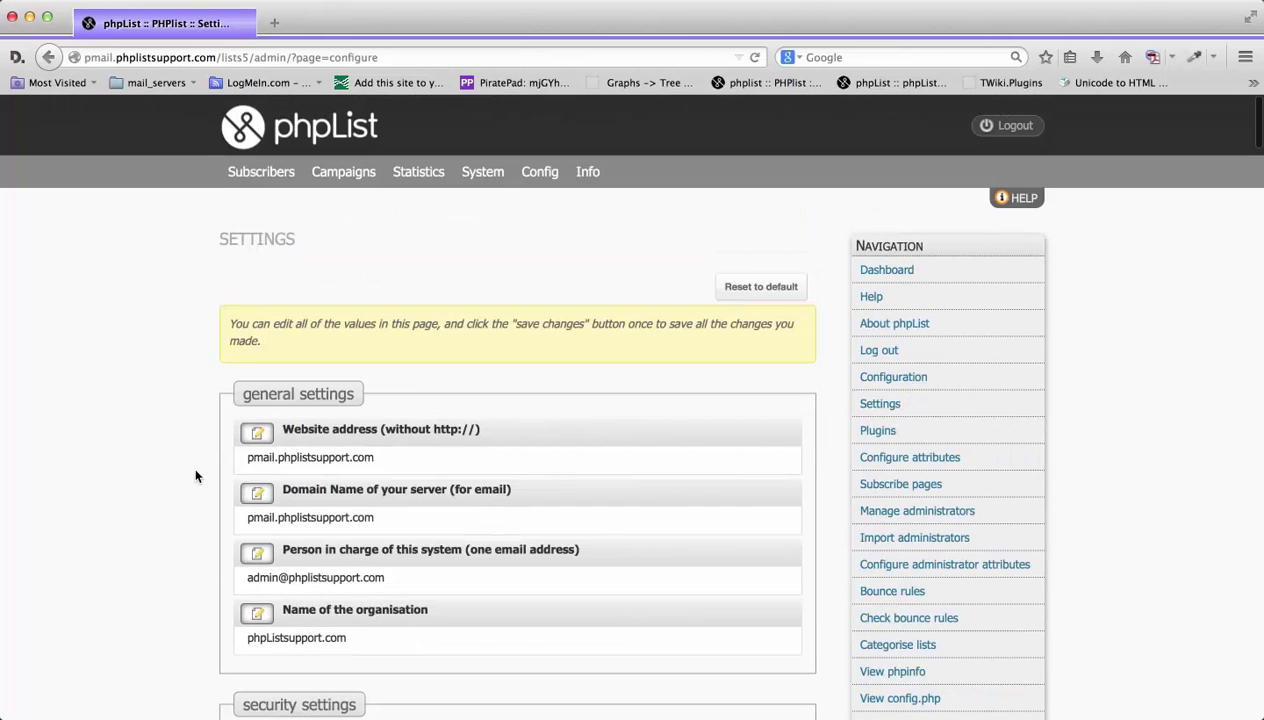